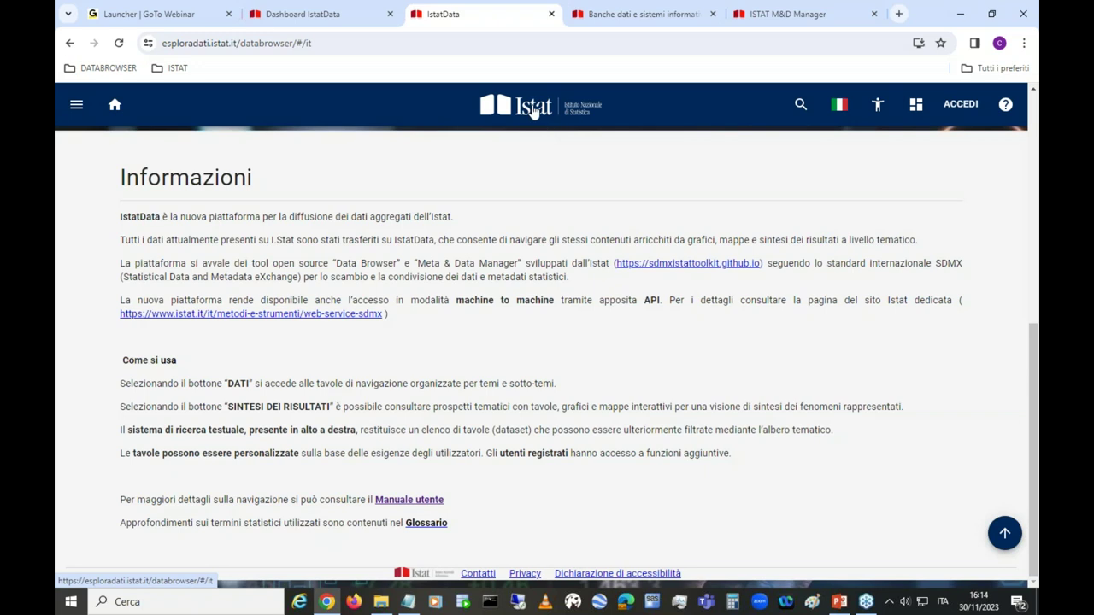
# Open the listing of data categories from the IstatData home page
pyautogui.scroll(1, 547, 359)
pyautogui.scroll(5, 547, 359)
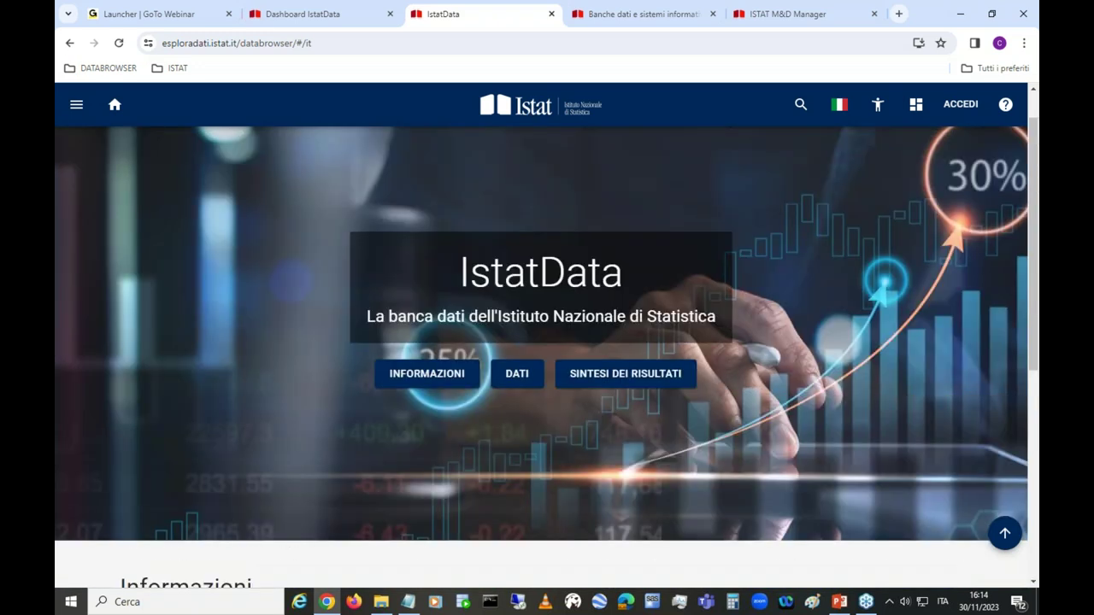
pyautogui.click(516, 421)
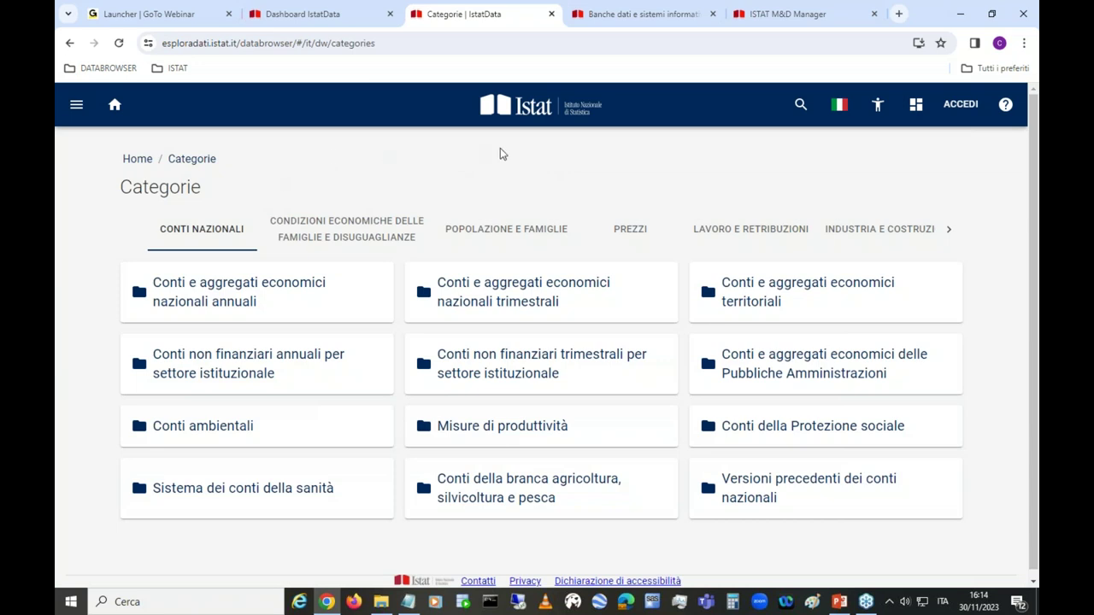
# Look through the full tree of thematic categories in the site's navigation menu, from Conti nazionali to Agricoltura
pyautogui.click(76, 105)
pyautogui.scroll(-1, 205, 247)
pyautogui.scroll(1, 206, 247)
pyautogui.scroll(-1, 208, 249)
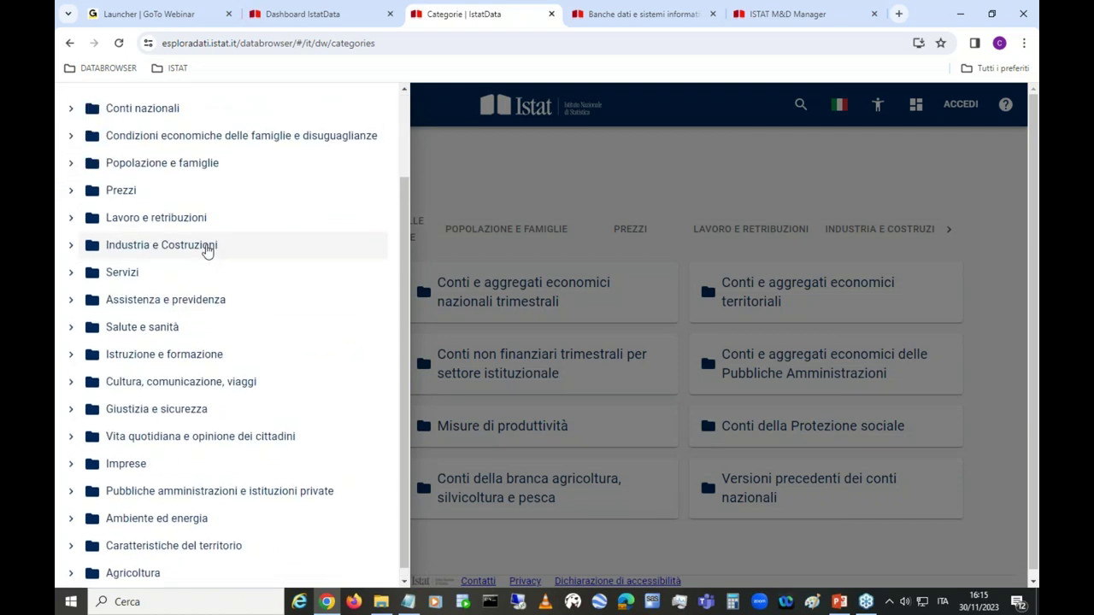
pyautogui.scroll(1, 207, 249)
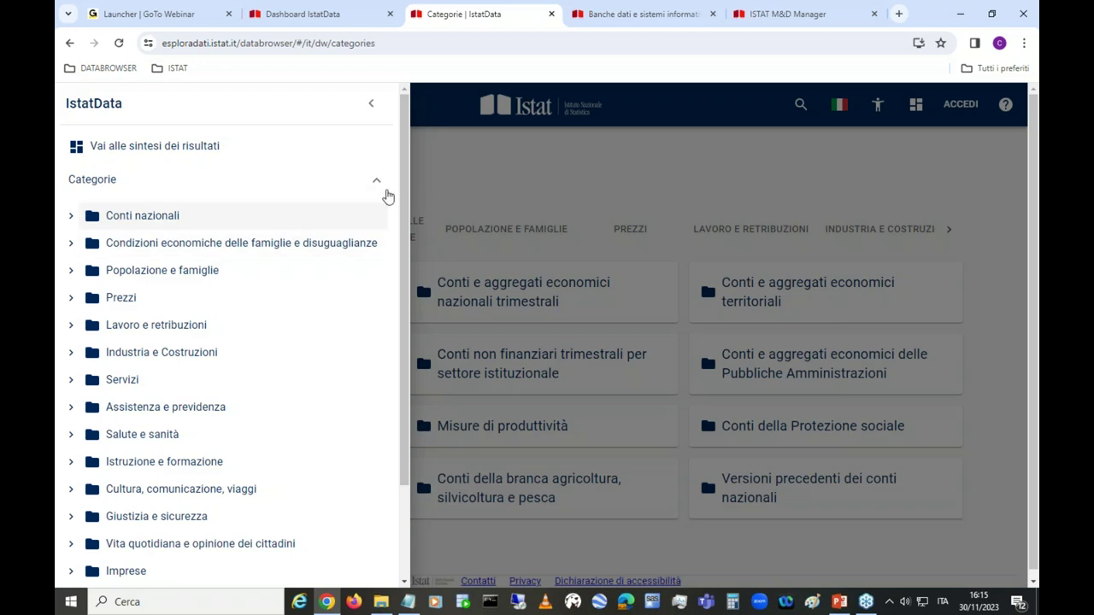
pyautogui.click(489, 174)
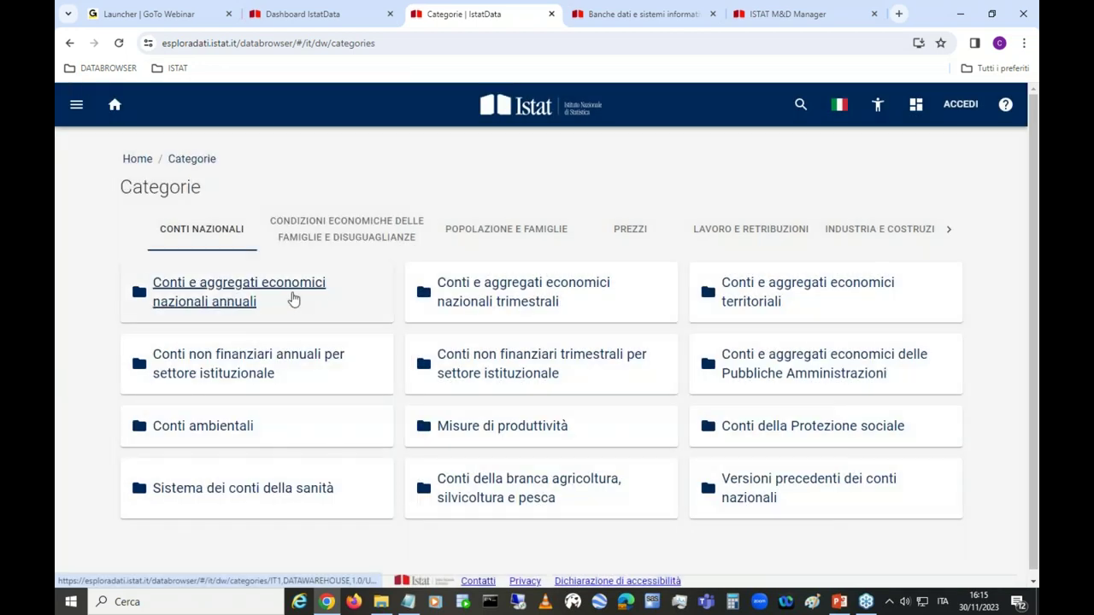
# In the Prezzi category, open the Principali dati table under Prezzi al consumo per l'intera collettività (Nic), Nic - mensili dal 2016 (base 2015)
pyautogui.click(552, 120)
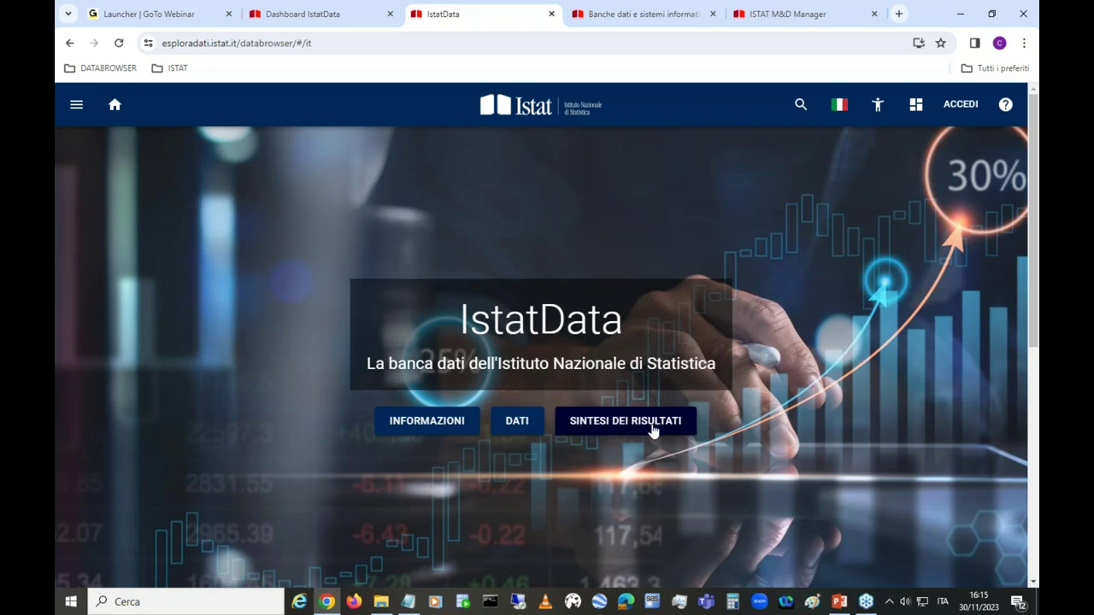
pyautogui.click(535, 427)
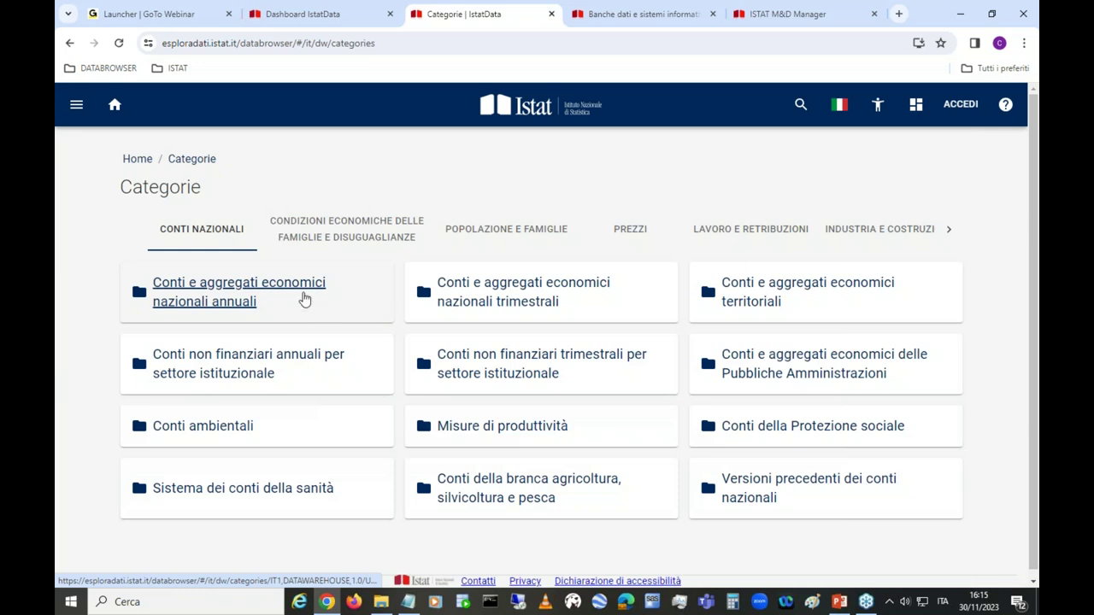
pyautogui.click(637, 232)
pyautogui.click(459, 306)
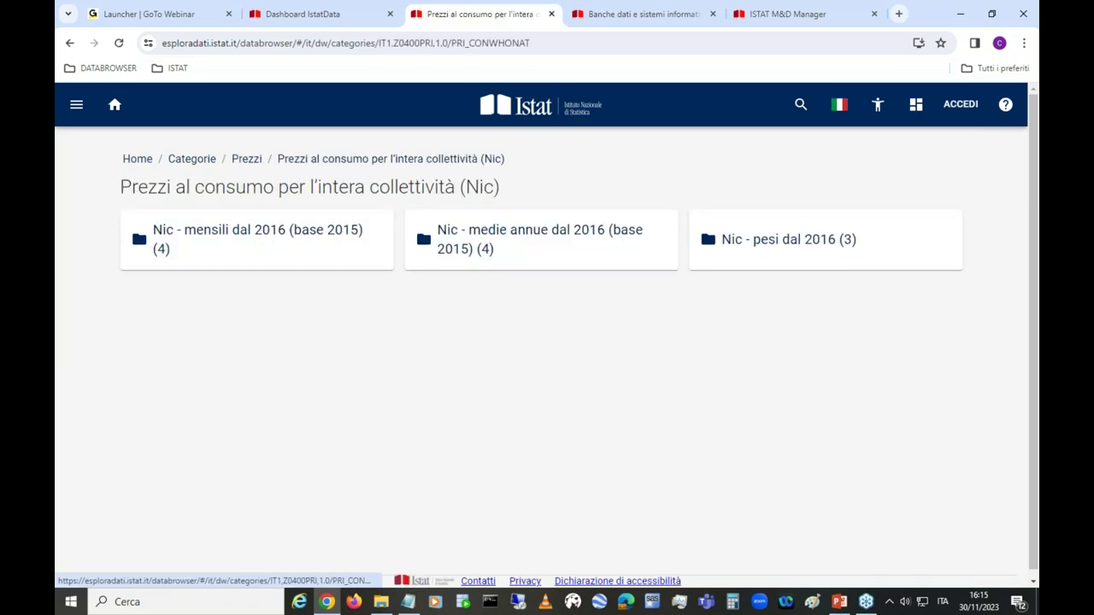
pyautogui.click(238, 238)
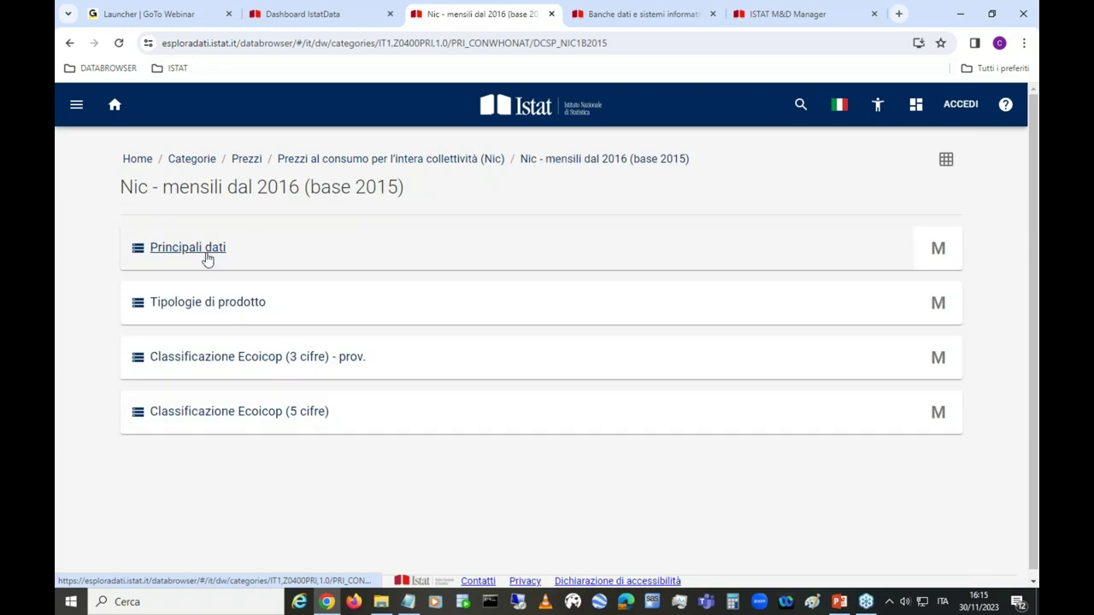
pyautogui.click(207, 253)
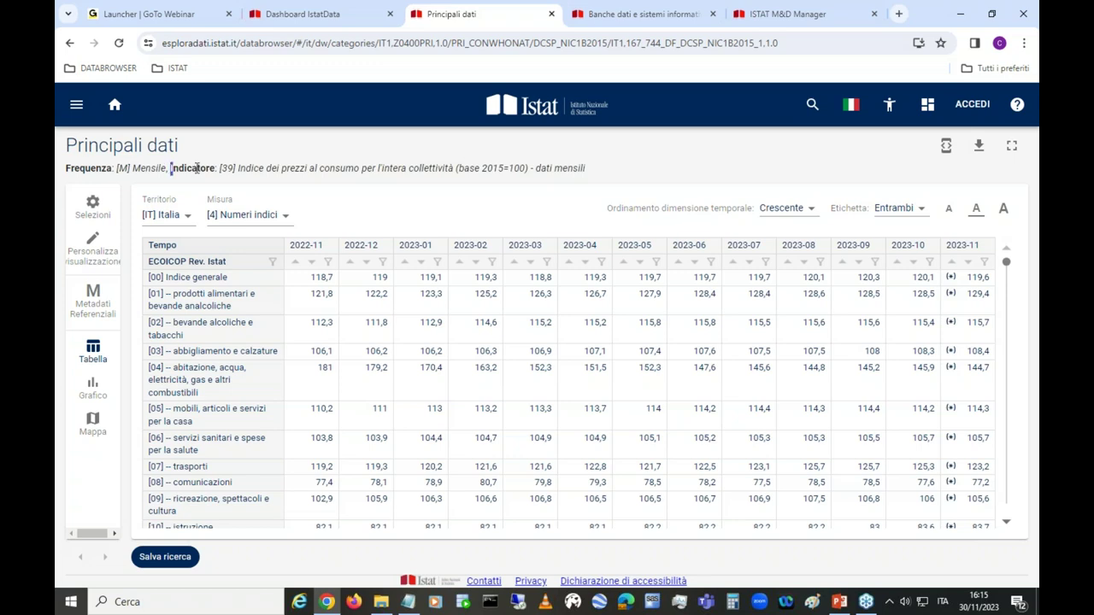
pyautogui.moveTo(171, 168); pyautogui.dragTo(610, 166)
pyautogui.click(432, 174)
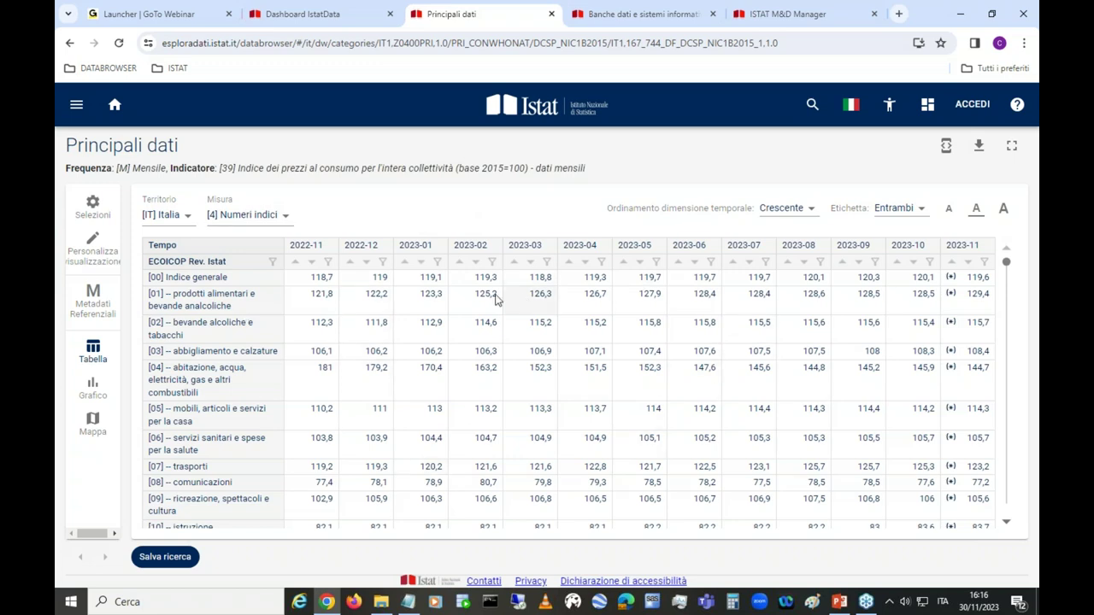
# Rearrange the table layout so that Territorio is in the rows and ECOICOP Rev. Istat is among the filters
pyautogui.click(94, 248)
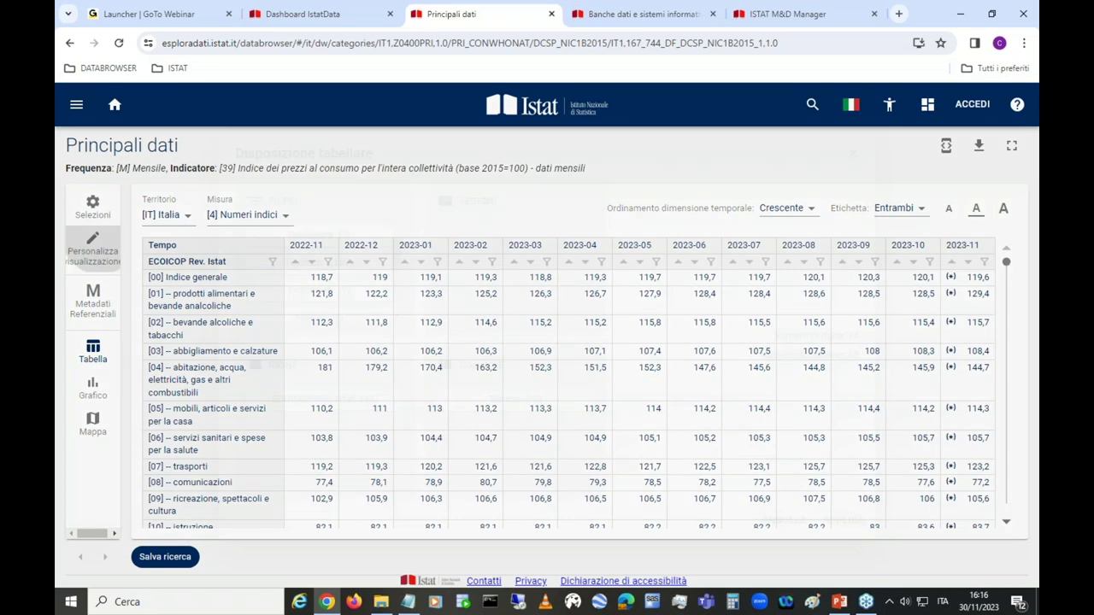
pyautogui.moveTo(327, 262); pyautogui.dragTo(340, 440)
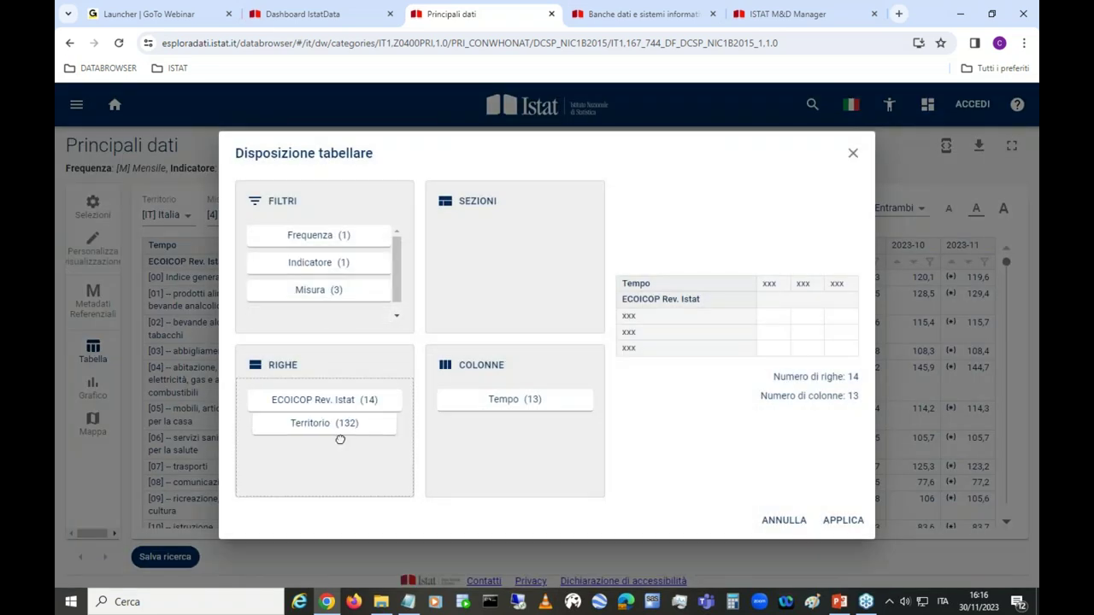
pyautogui.moveTo(342, 399); pyautogui.dragTo(351, 302)
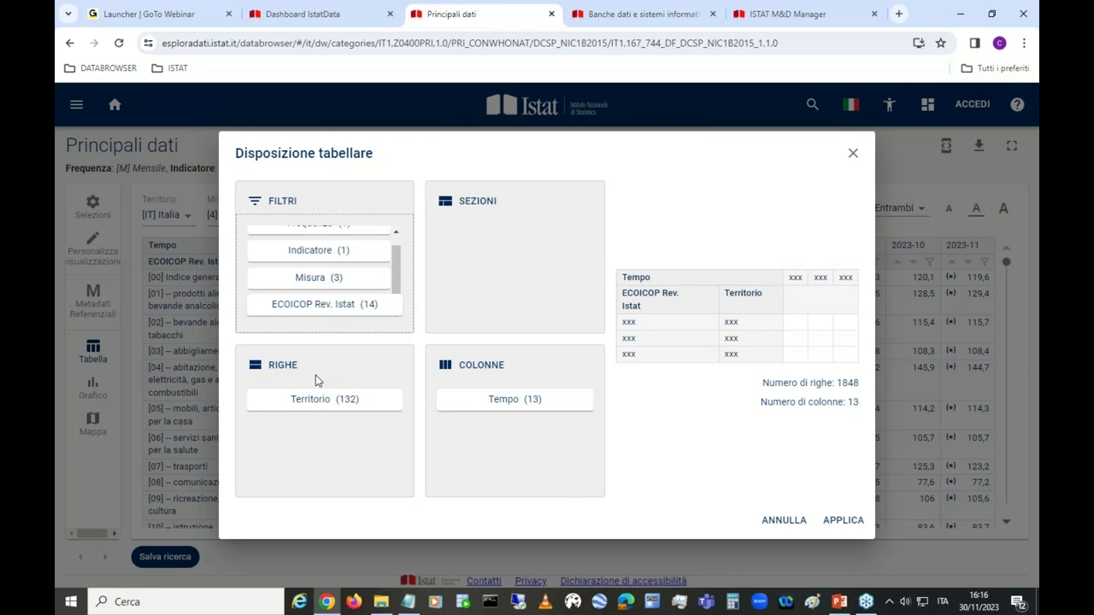
pyautogui.click(844, 523)
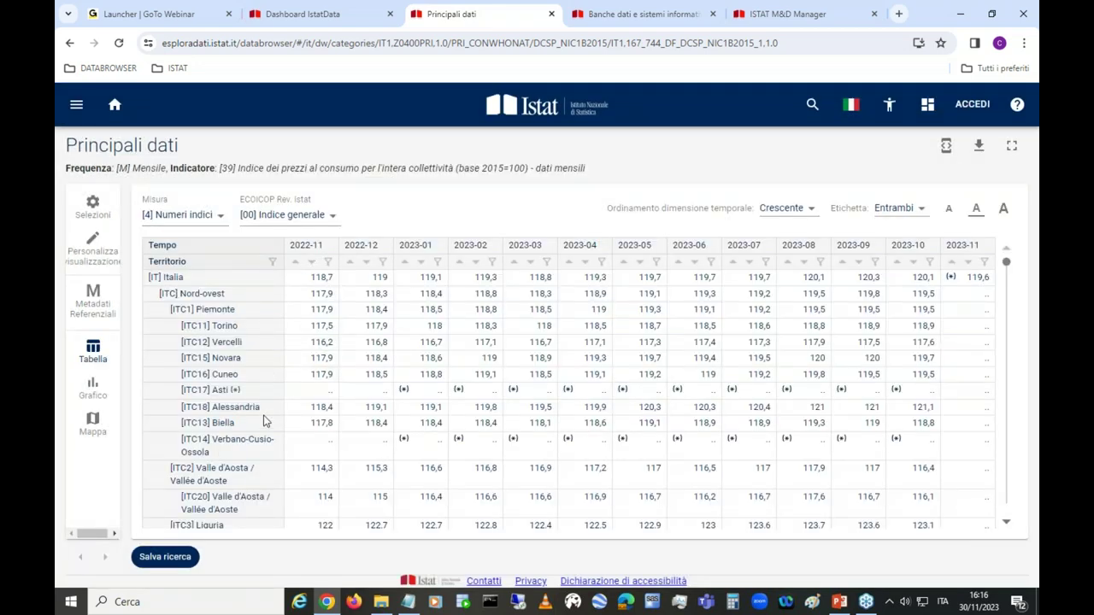
# Show the table labels as Nome only and set the time dimension order to Decrescente
pyautogui.click(892, 211)
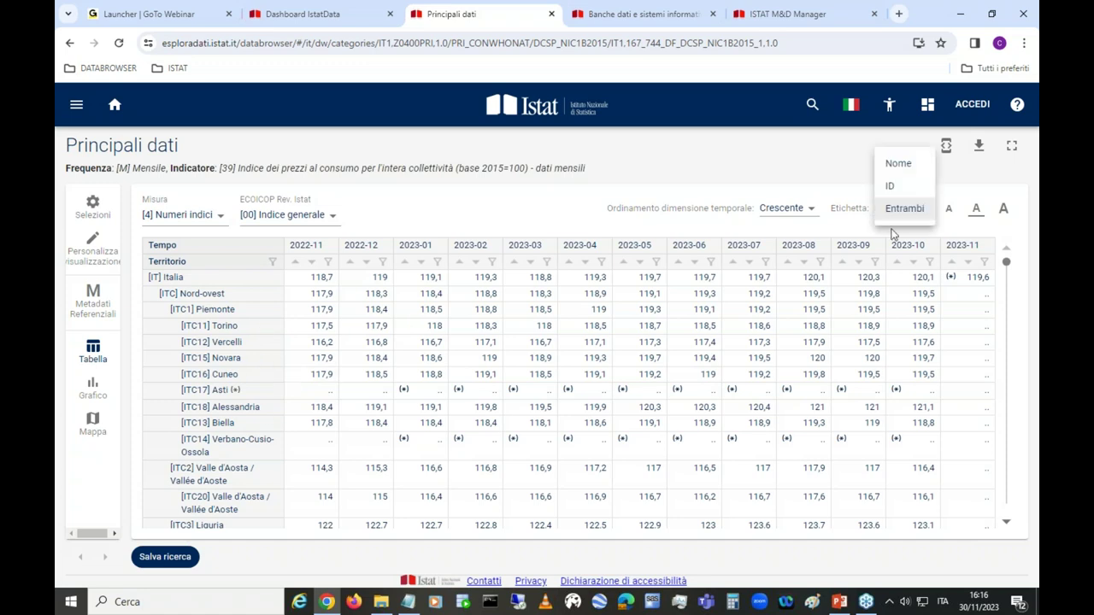
pyautogui.click(899, 164)
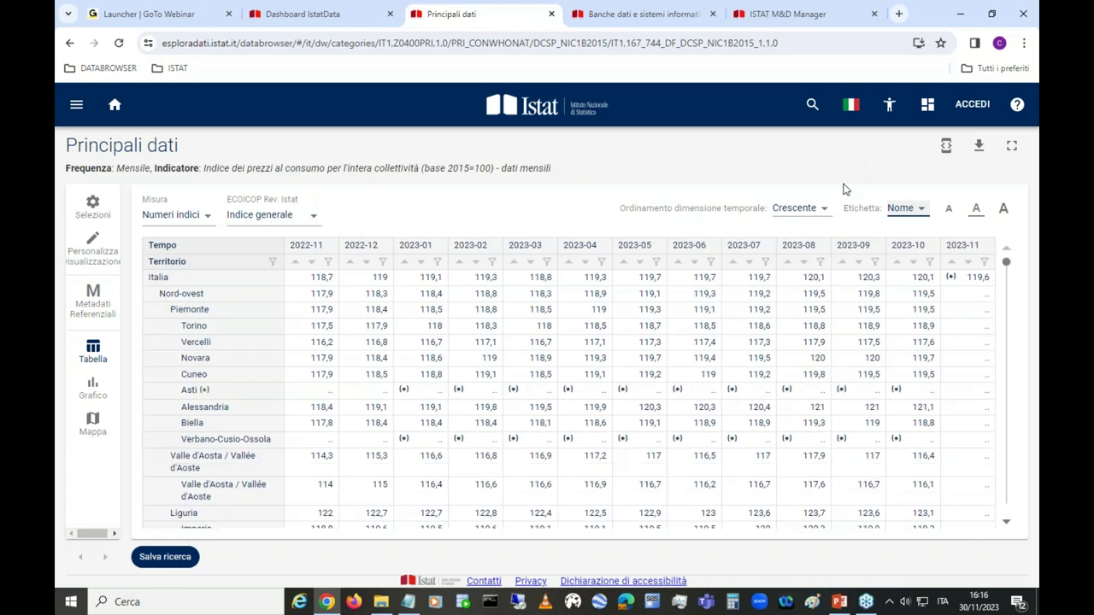
pyautogui.click(808, 214)
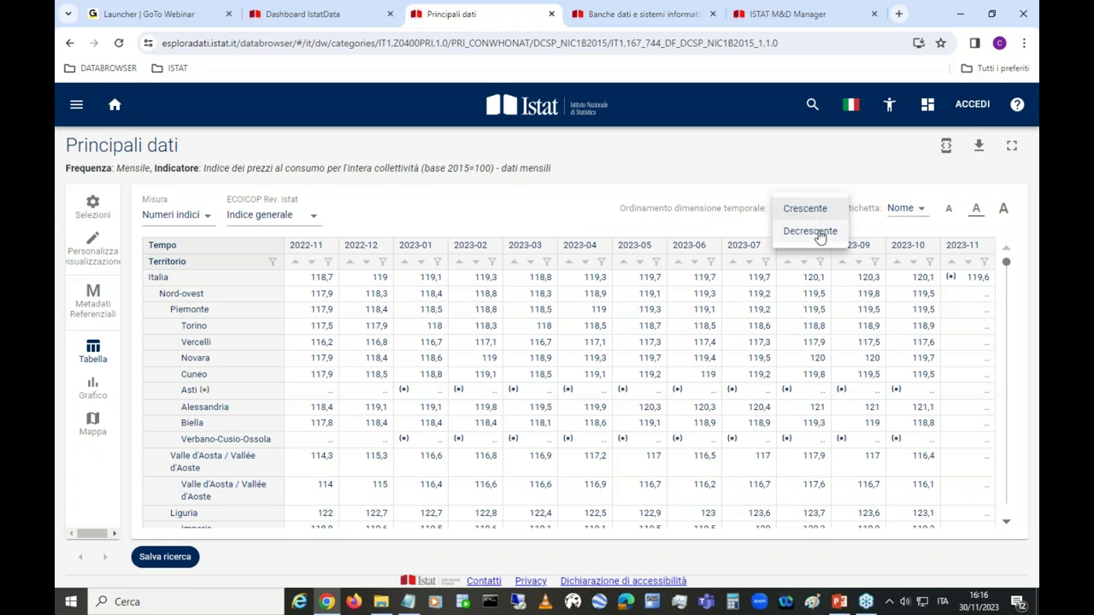
pyautogui.click(812, 232)
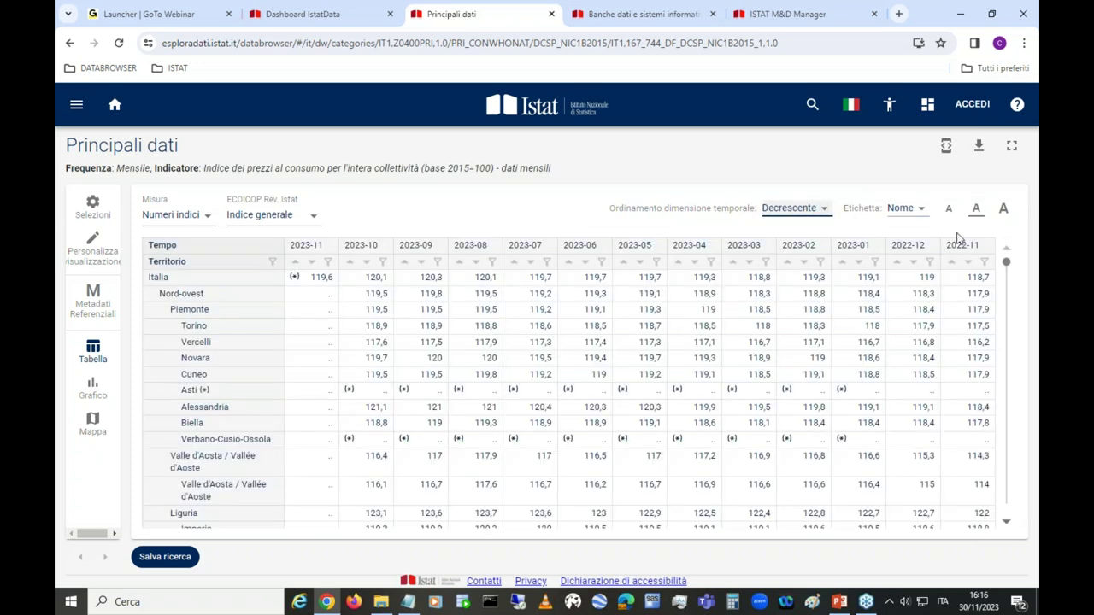
# Change the time selection to Range personalizzato, from 2016 period 01 to 2023 period 11, and apply it
pyautogui.click(94, 206)
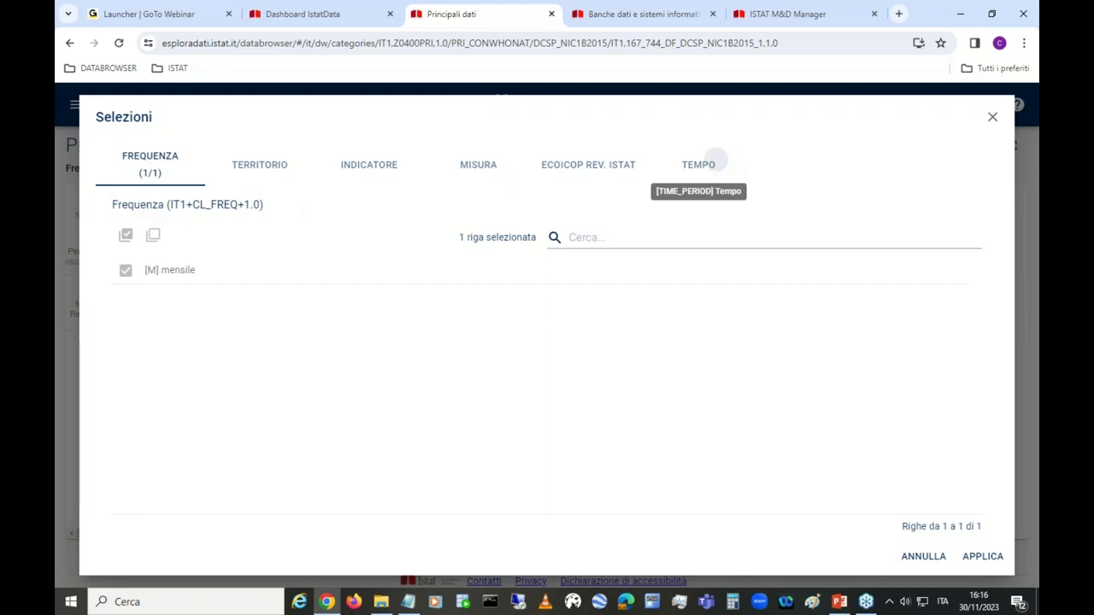
pyautogui.click(714, 162)
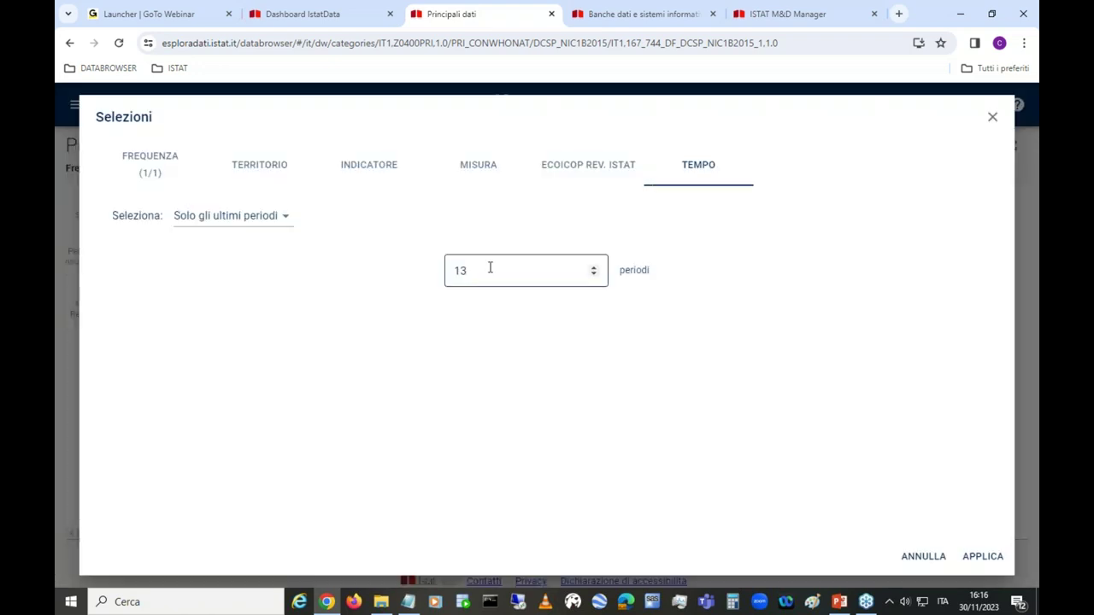
pyautogui.click(228, 218)
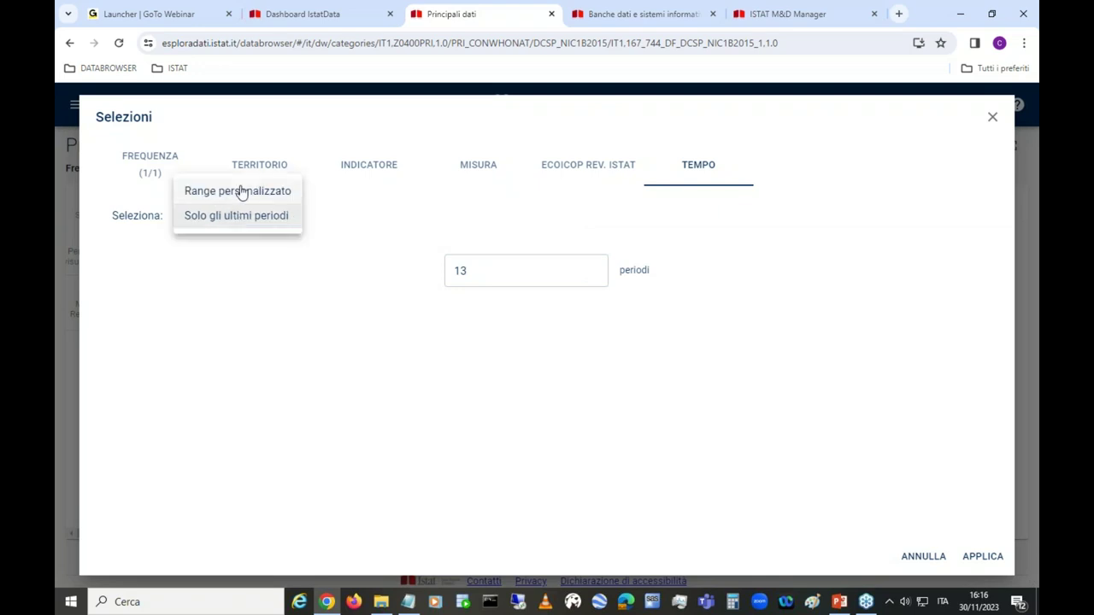
pyautogui.click(242, 193)
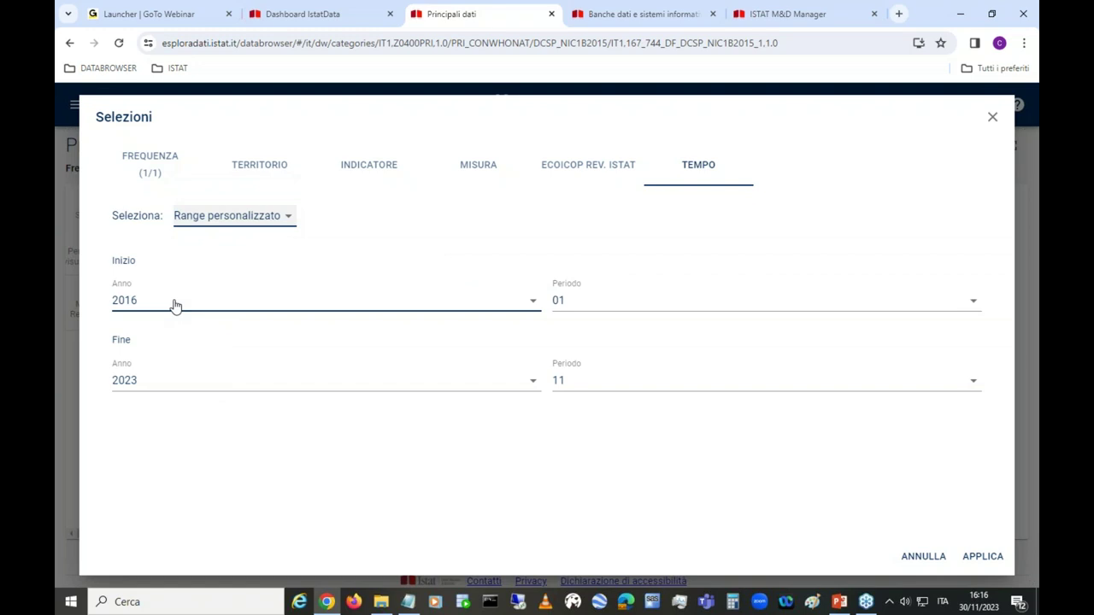
pyautogui.click(984, 556)
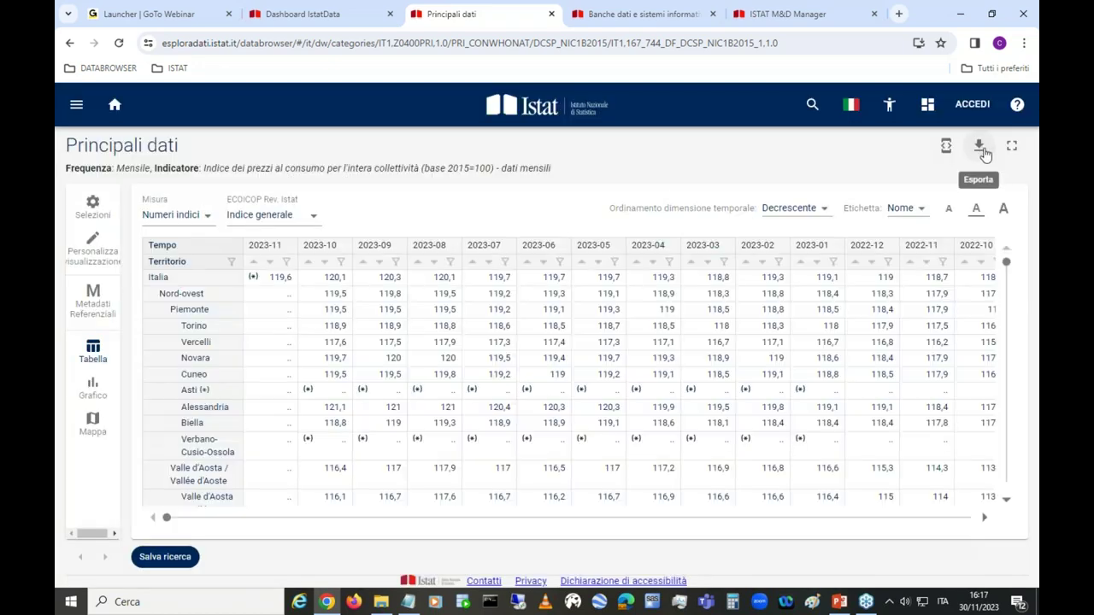
# Export the table to Excel with the visualizzazione corrente option and download the file
pyautogui.click(979, 146)
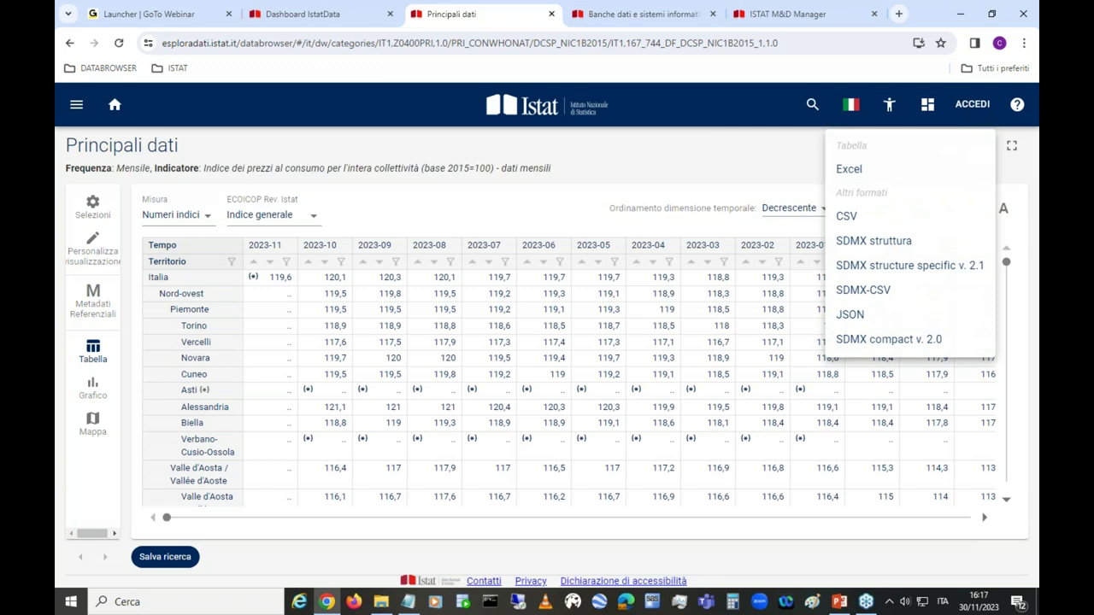
pyautogui.click(786, 153)
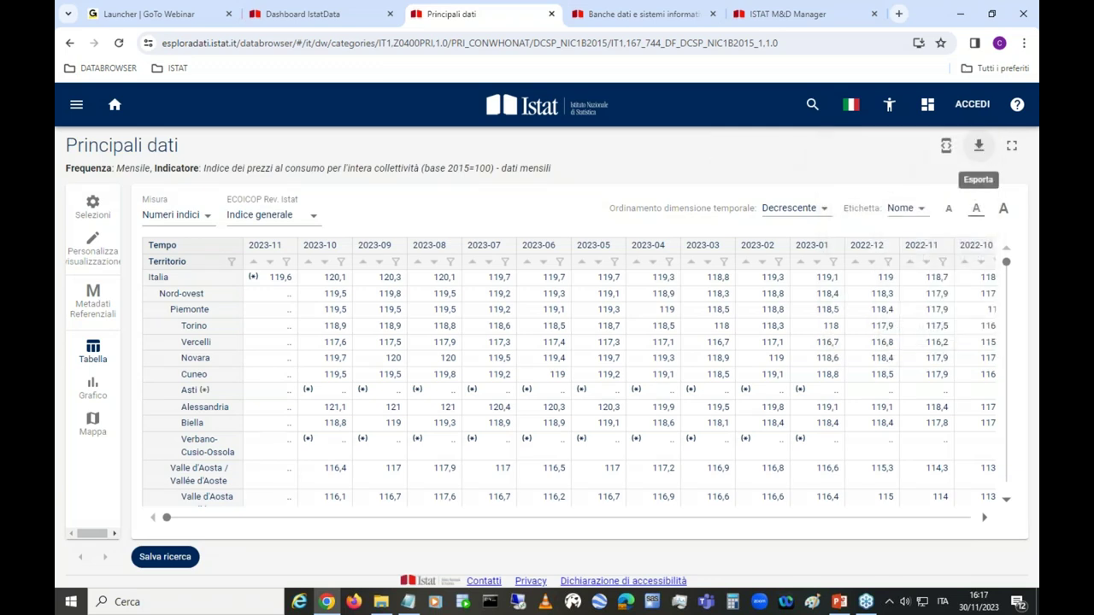
pyautogui.click(979, 145)
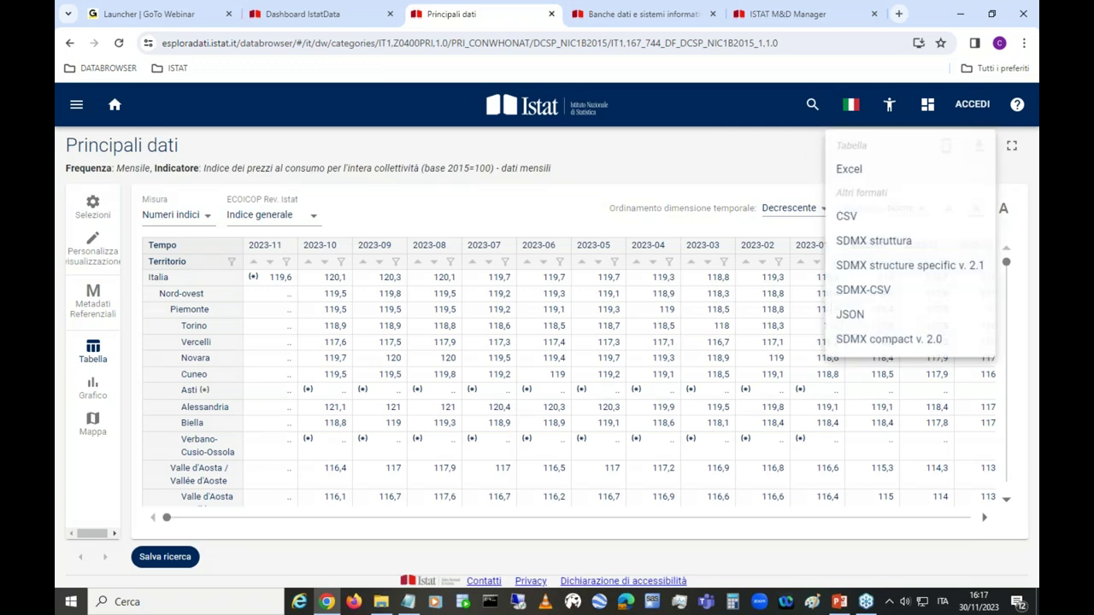
pyautogui.click(851, 172)
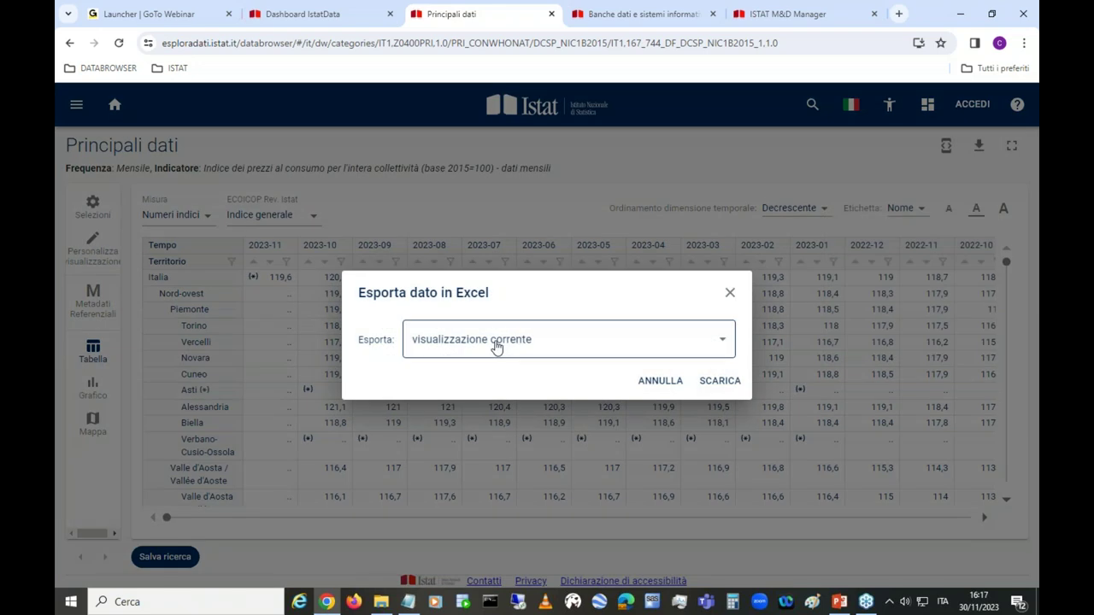
pyautogui.click(496, 346)
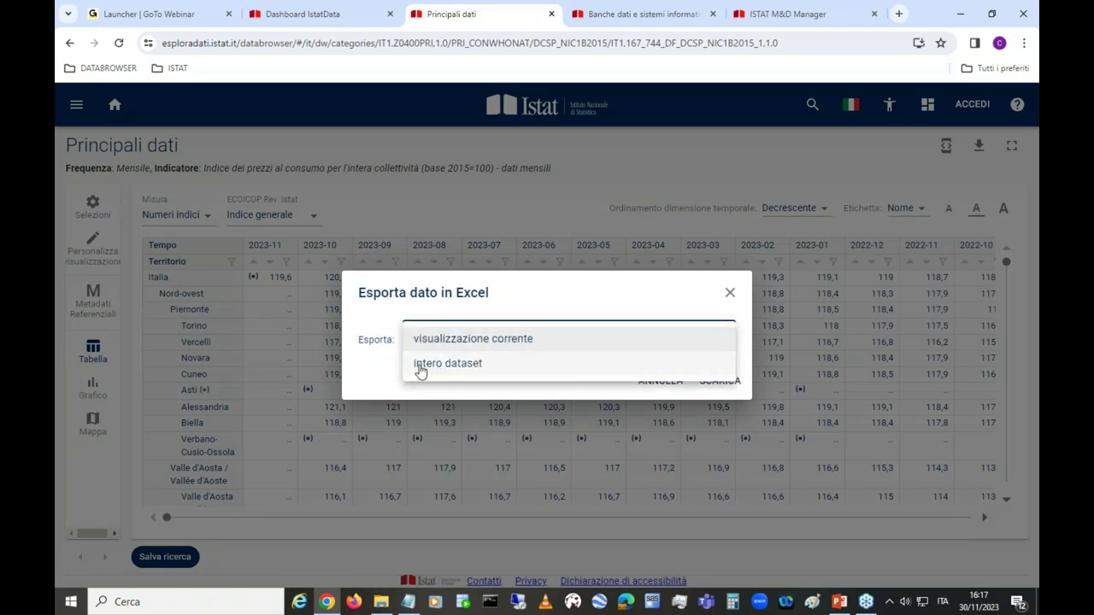
pyautogui.click(466, 341)
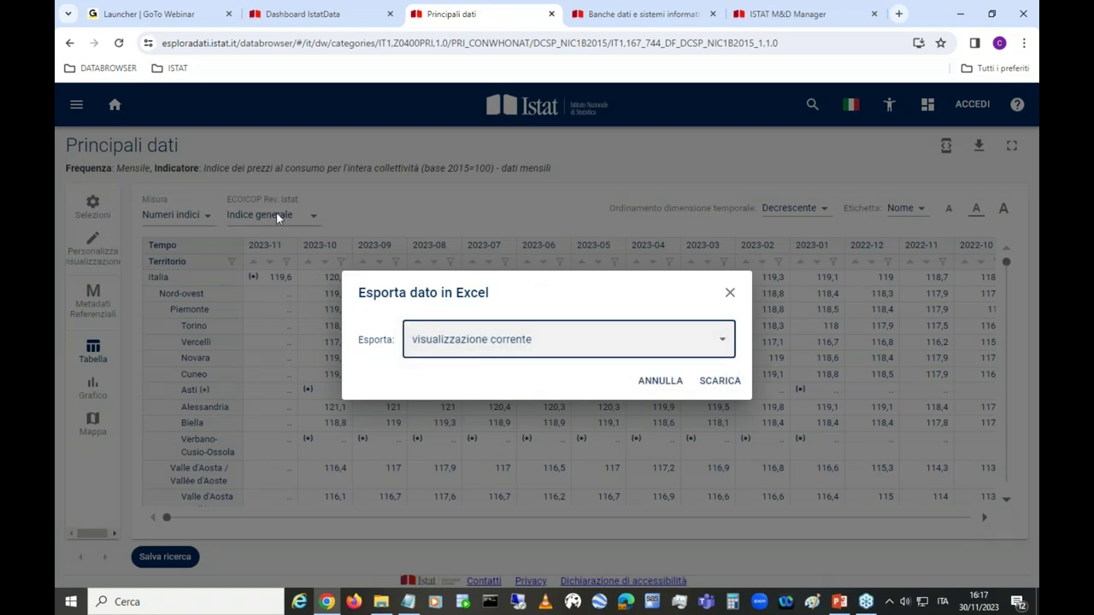
pyautogui.click(721, 385)
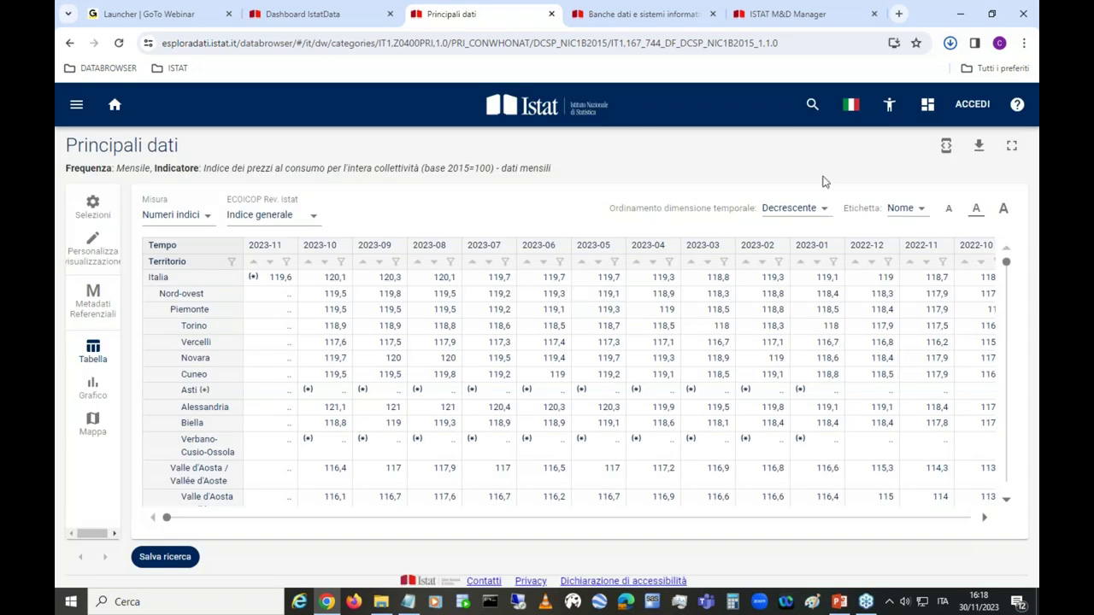
# Switch to the Download folder, open the exported Principali dati workbook in Excel and maximize its window
pyautogui.moveTo(381, 602)
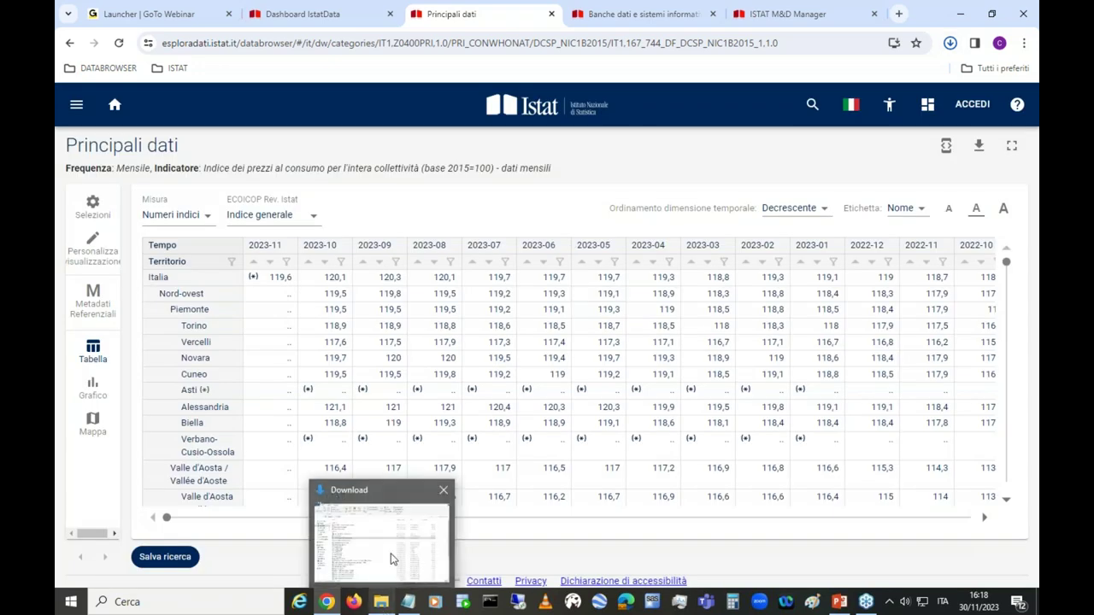
pyautogui.moveTo(383, 544)
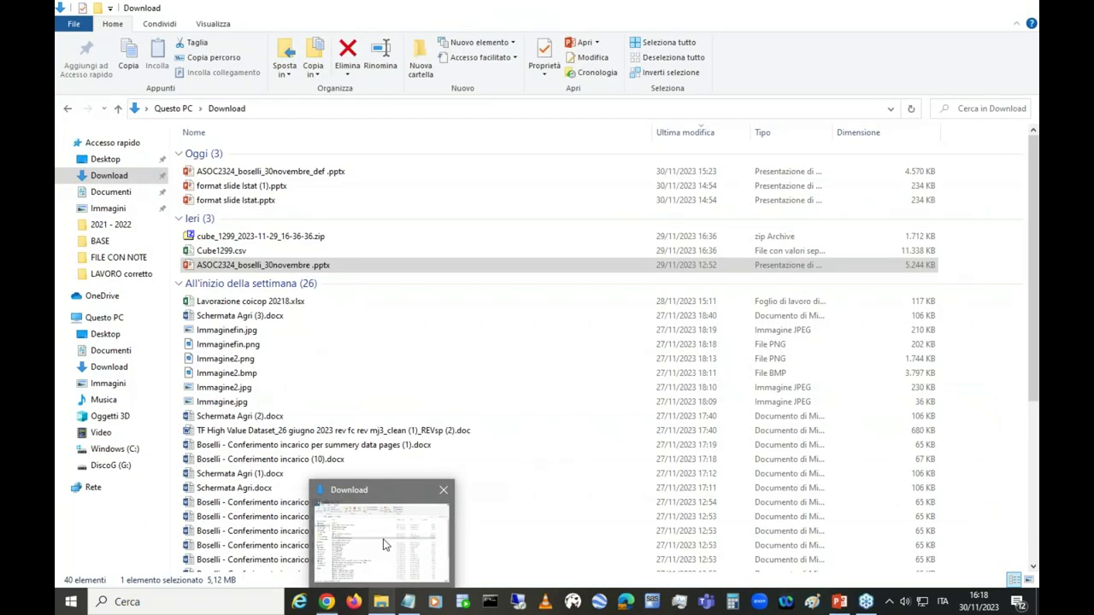
pyautogui.click(384, 545)
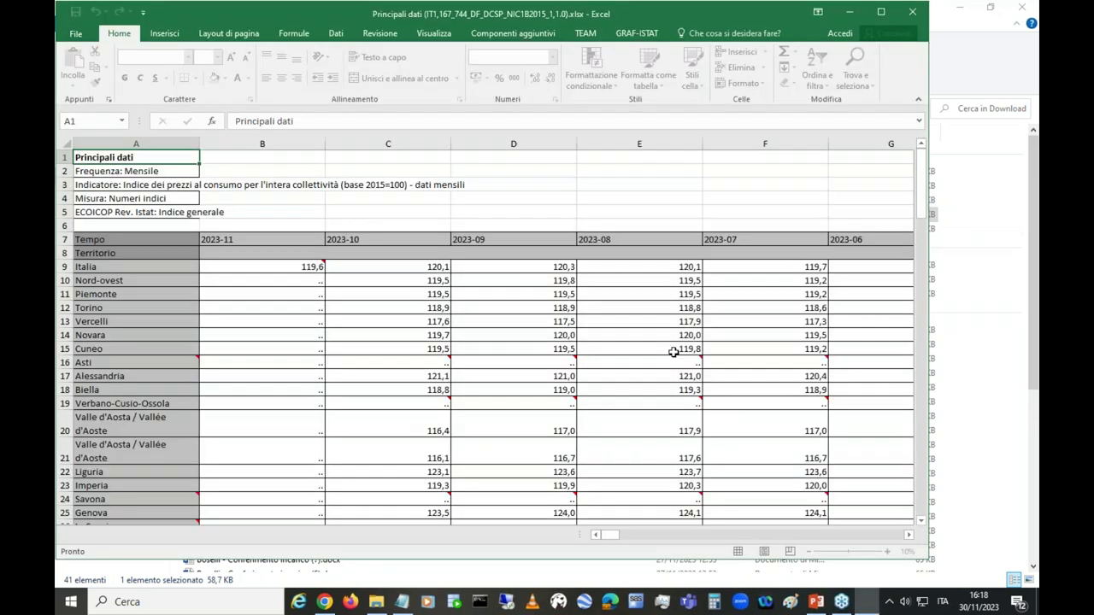
pyautogui.click(883, 14)
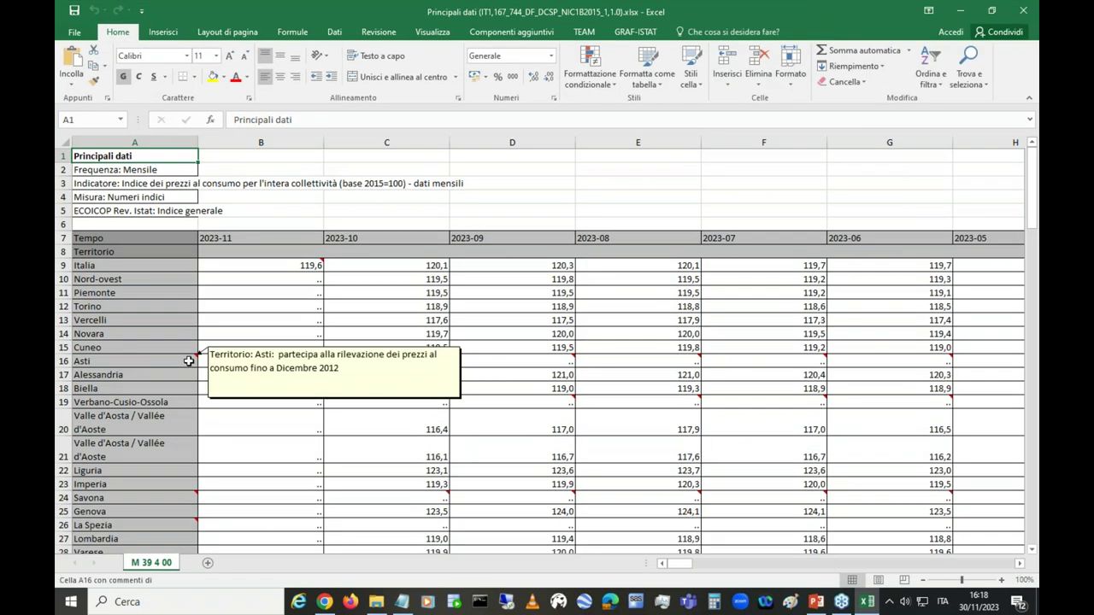
# Minimize the Excel workbook, switch back to Chrome with the Principali dati table and dismiss the list of export formats
pyautogui.click(960, 11)
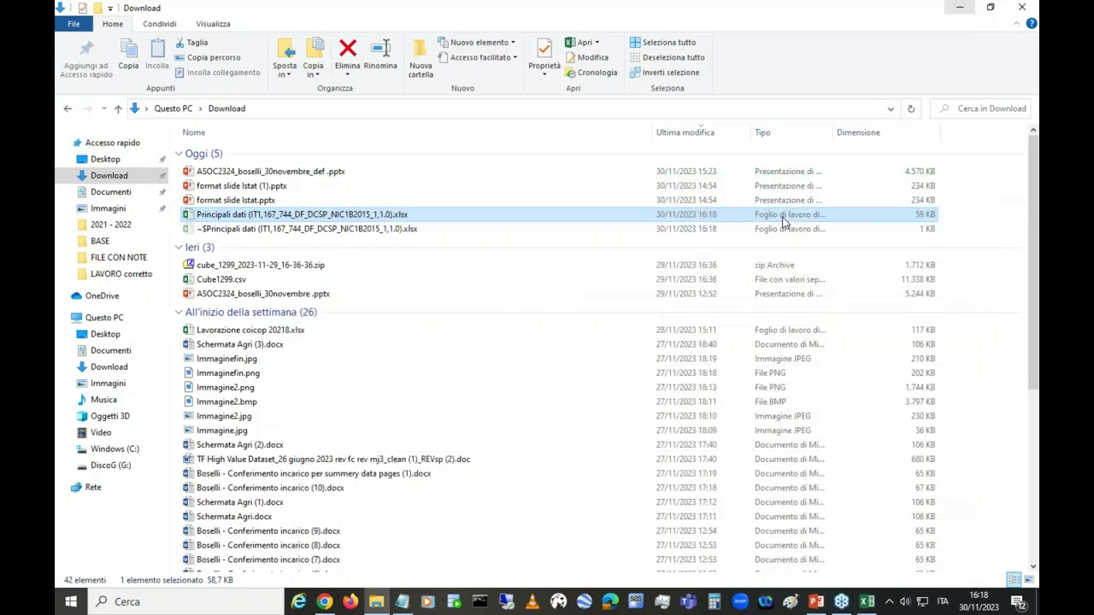
pyautogui.click(326, 602)
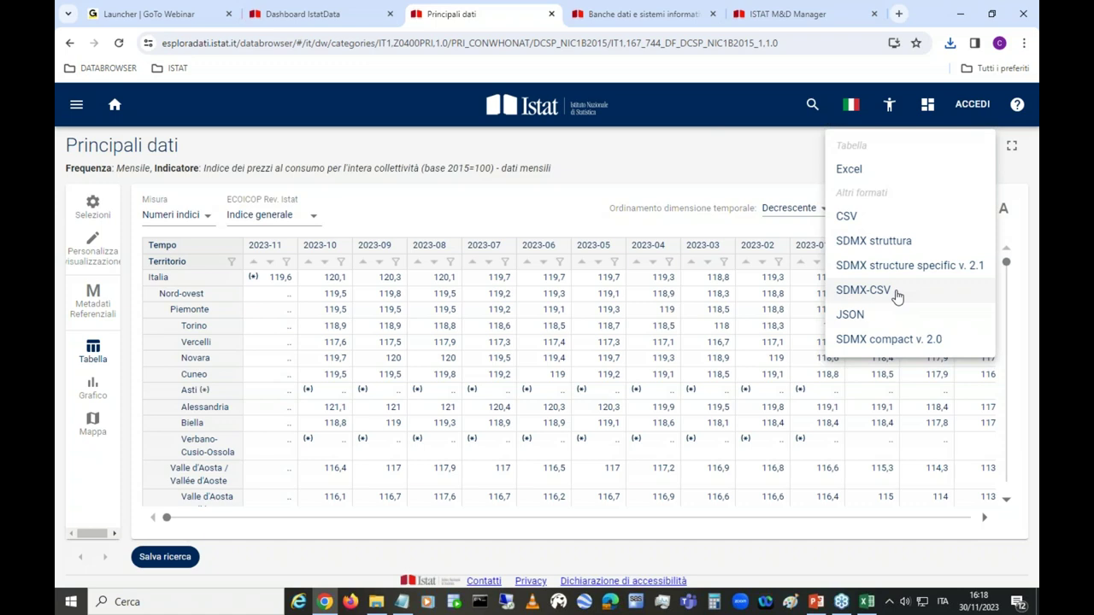
pyautogui.click(790, 173)
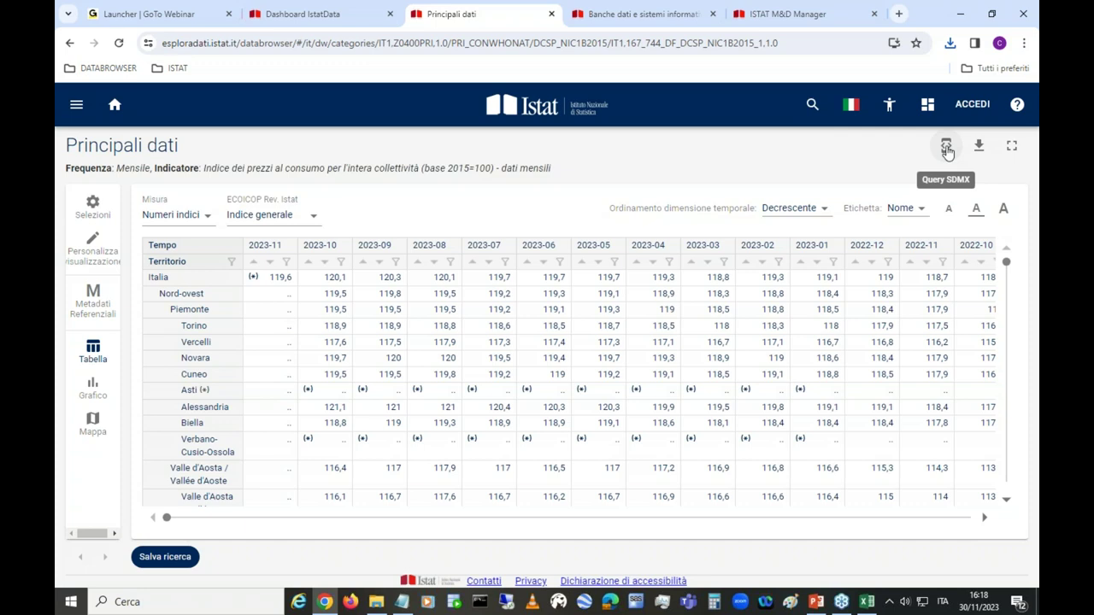
# Examine the Query SDMX links for the table's structure and data, then close them
pyautogui.click(947, 149)
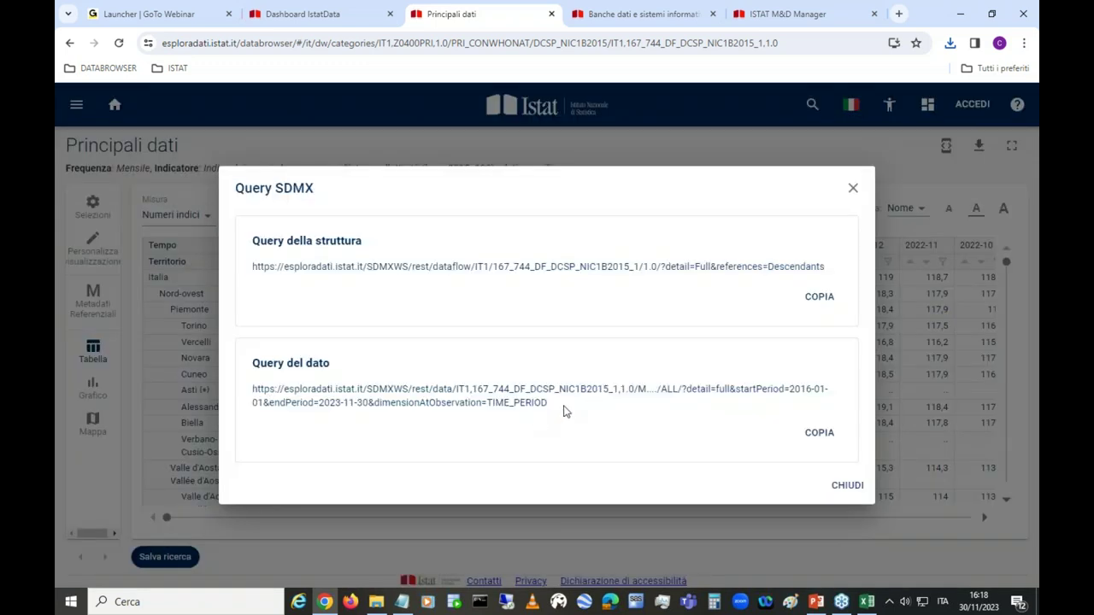
pyautogui.moveTo(564, 411); pyautogui.dragTo(228, 386)
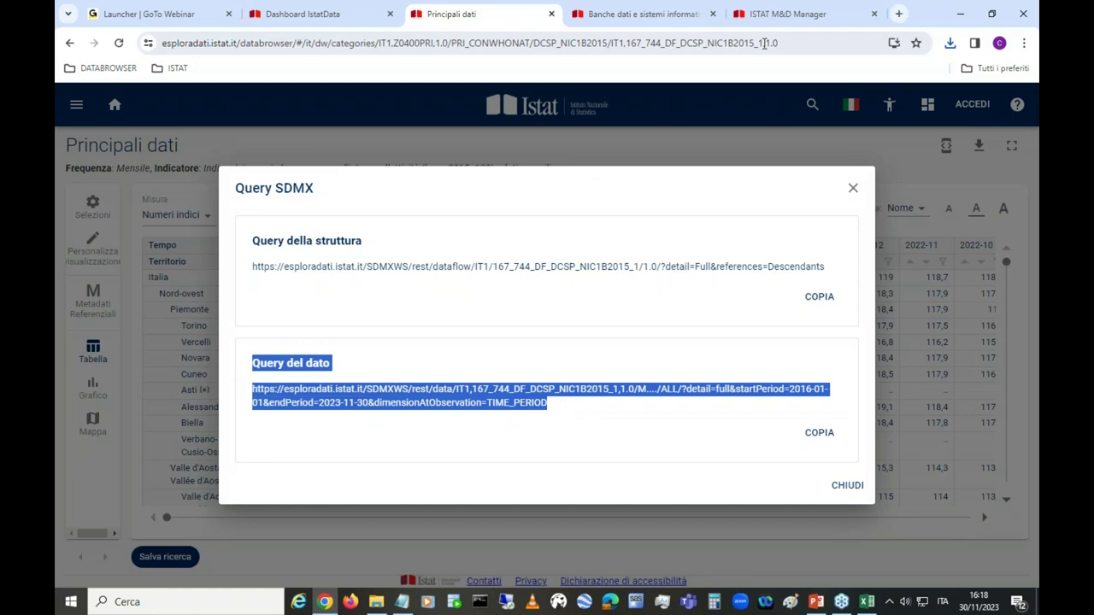
pyautogui.click(584, 414)
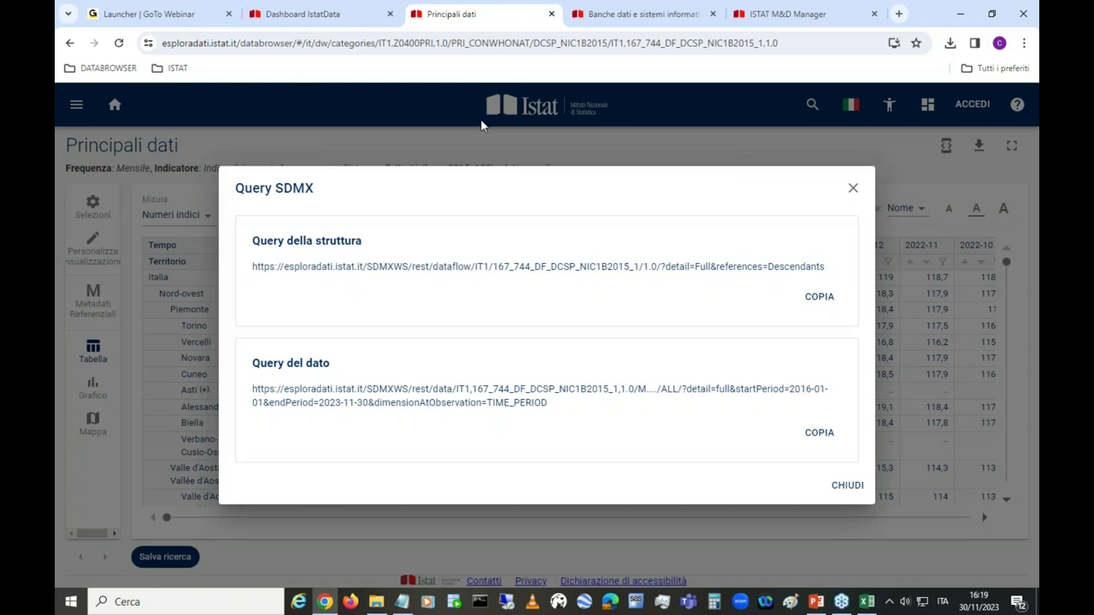
pyautogui.click(855, 191)
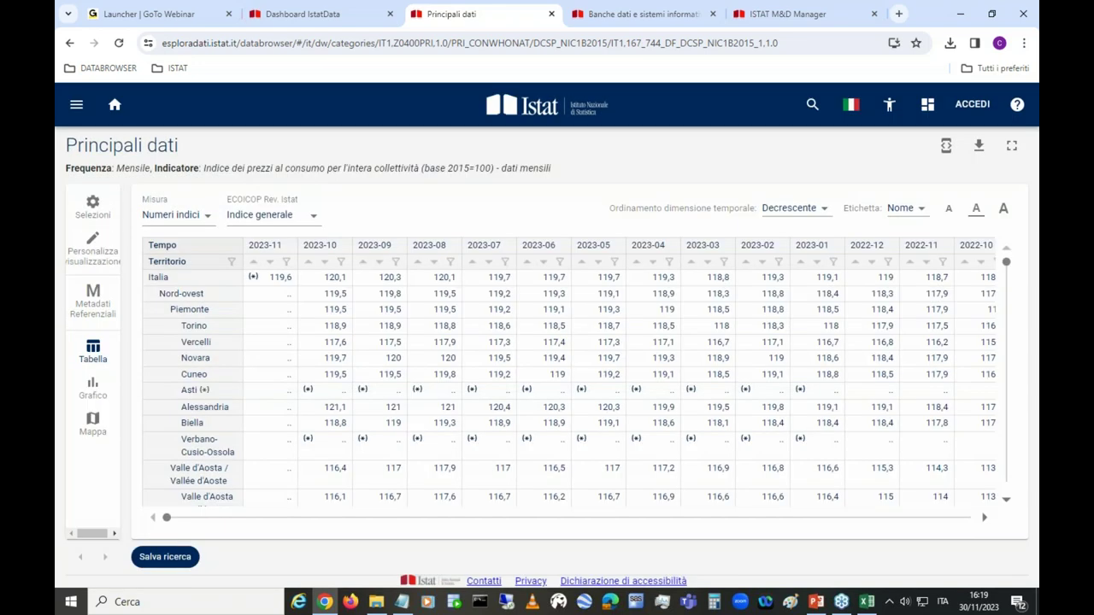
# Read the table's Metadati Referenziali and the attribute note attached to Asti, closing each one after viewing
pyautogui.click(92, 299)
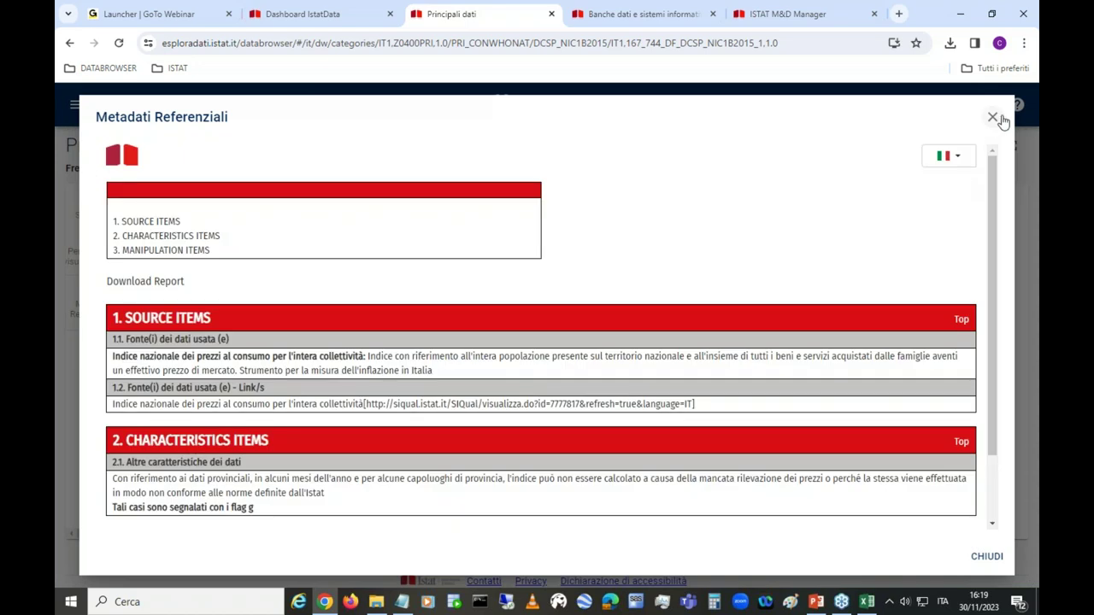
pyautogui.click(994, 118)
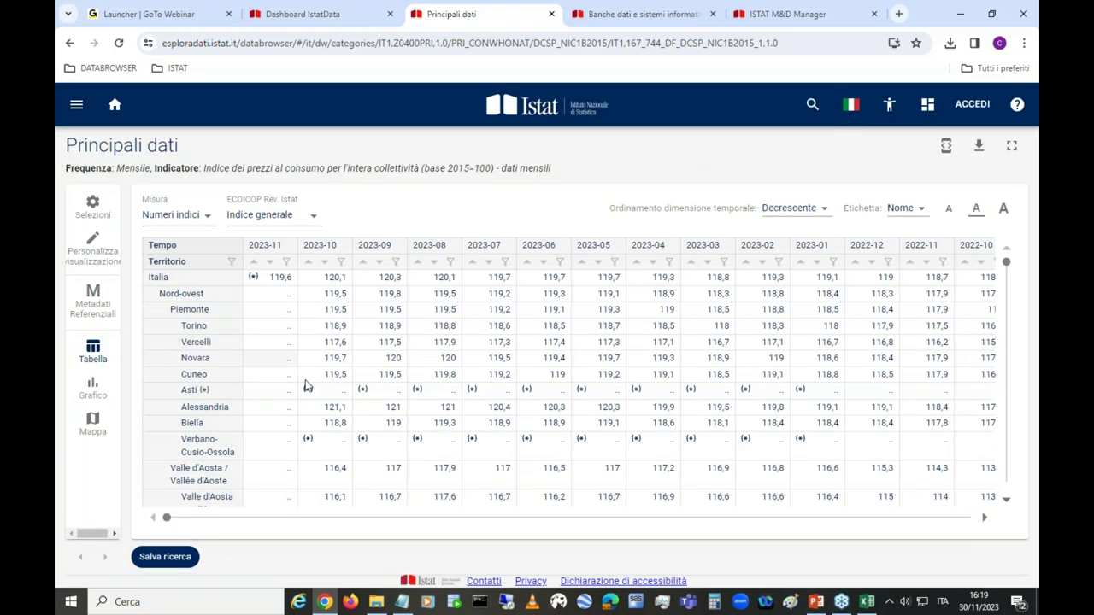
pyautogui.moveTo(207, 393)
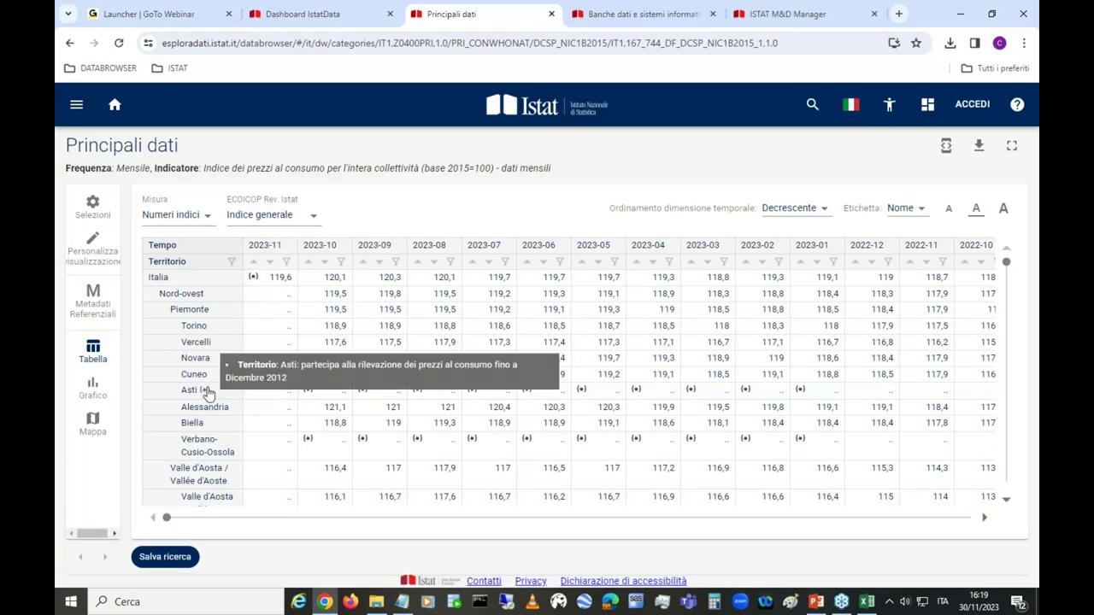
pyautogui.click(205, 390)
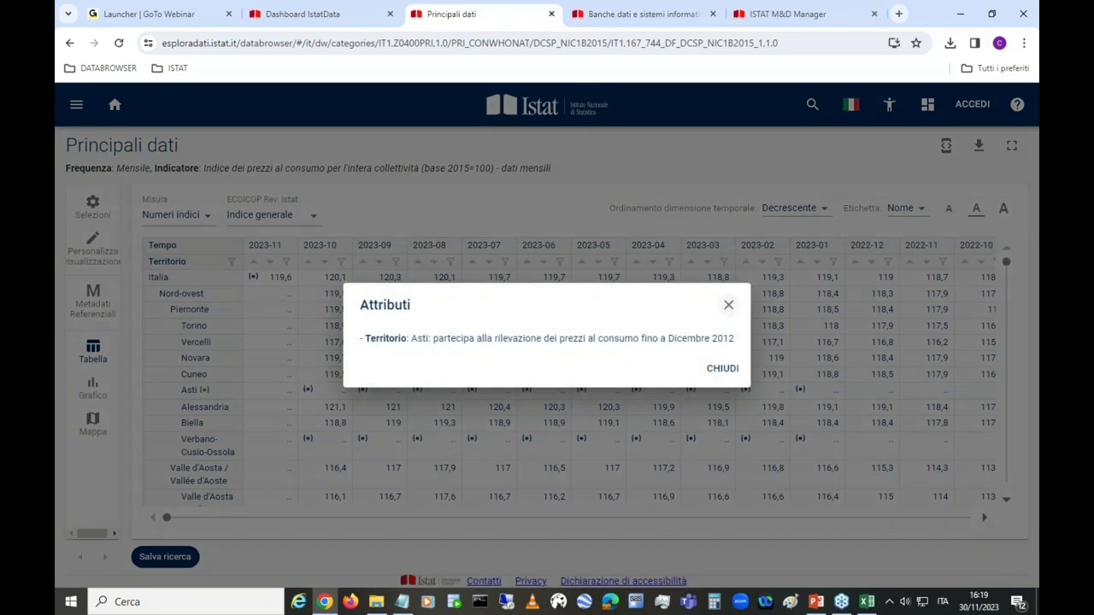
pyautogui.press('Escape')
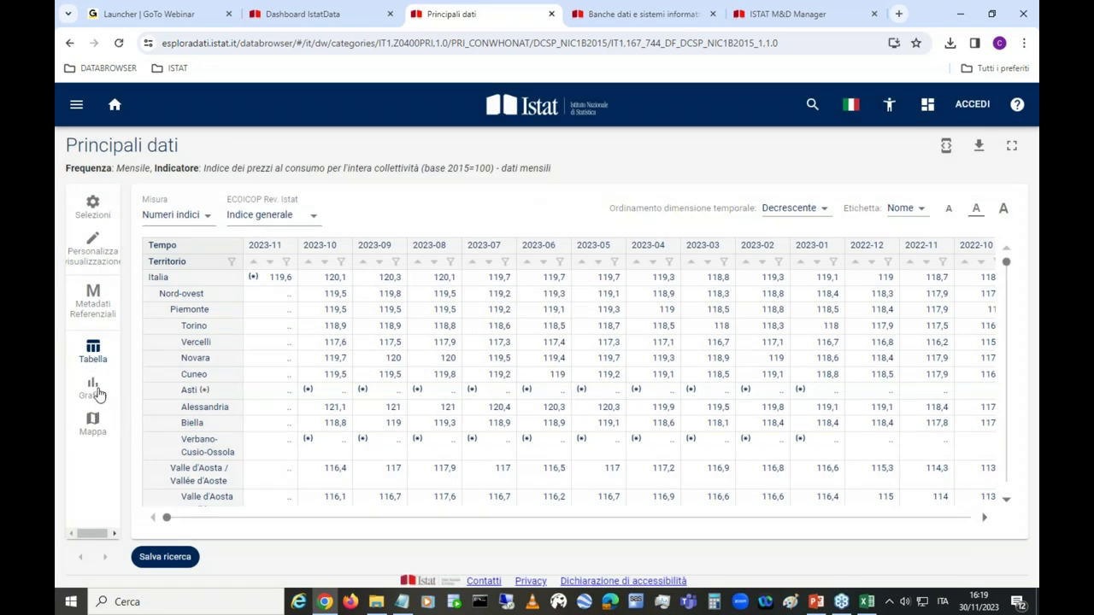
# Display the data as a Linee chart and include all 95 time values in the primary dimension
pyautogui.click(94, 389)
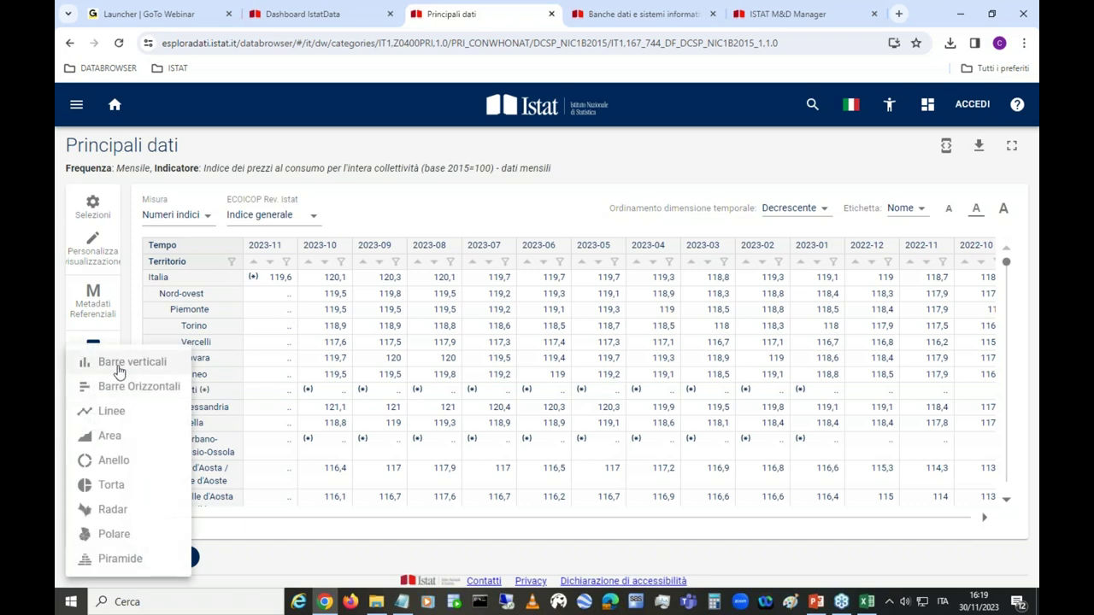
pyautogui.click(129, 411)
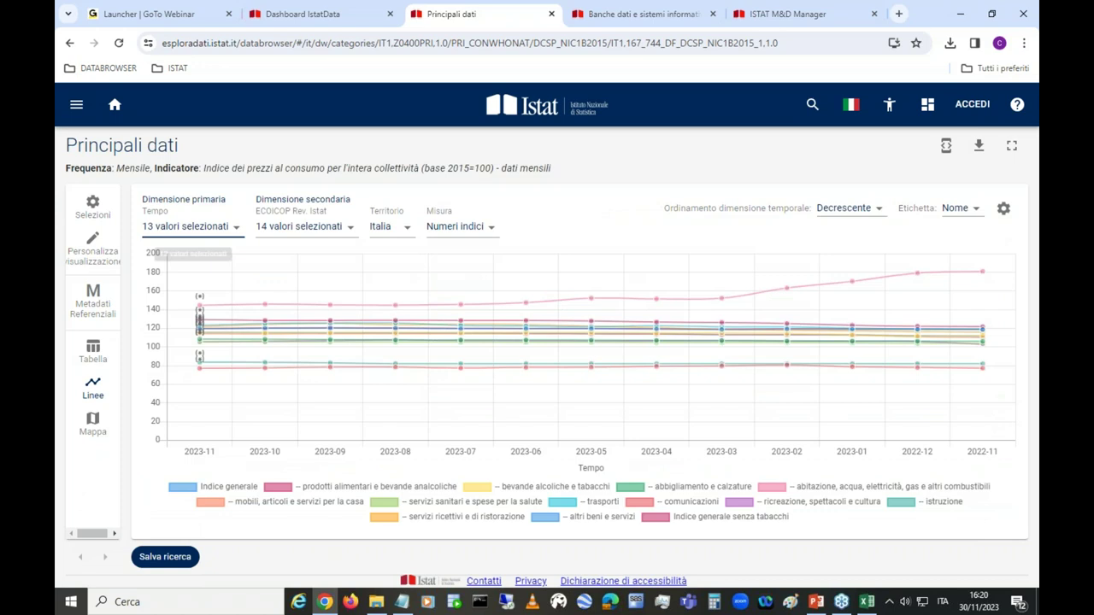
pyautogui.click(190, 226)
pyautogui.click(248, 252)
pyautogui.click(830, 498)
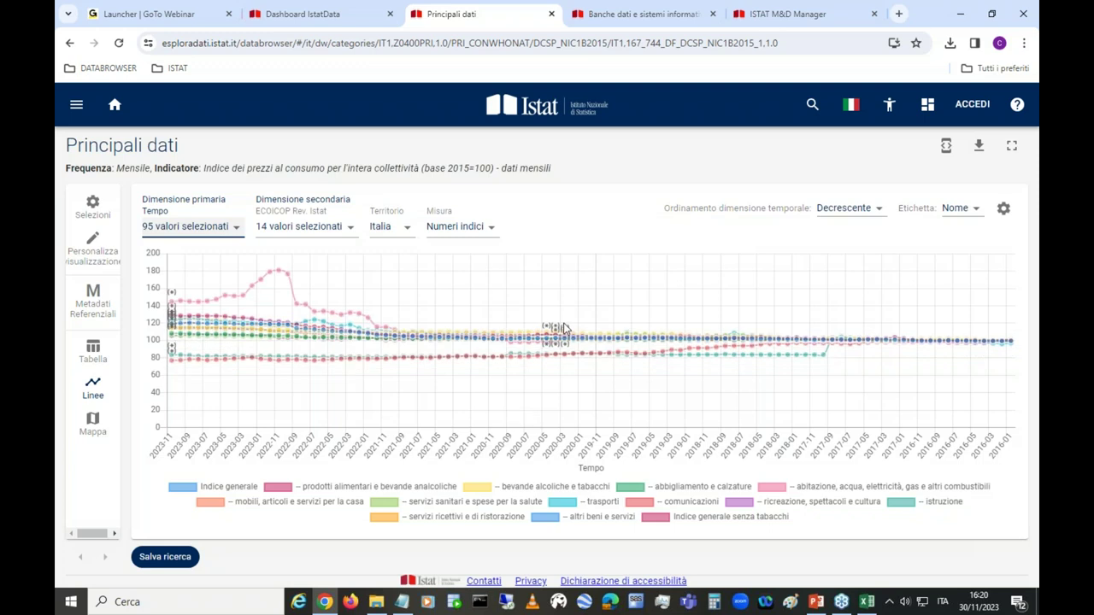
# Expand the chart to full screen and hide the bevande alcoliche e tabacchi, abbigliamento e calzature, and abitazione, acqua, elettricità series
pyautogui.click(1011, 145)
pyautogui.click(517, 524)
pyautogui.click(668, 524)
pyautogui.click(855, 524)
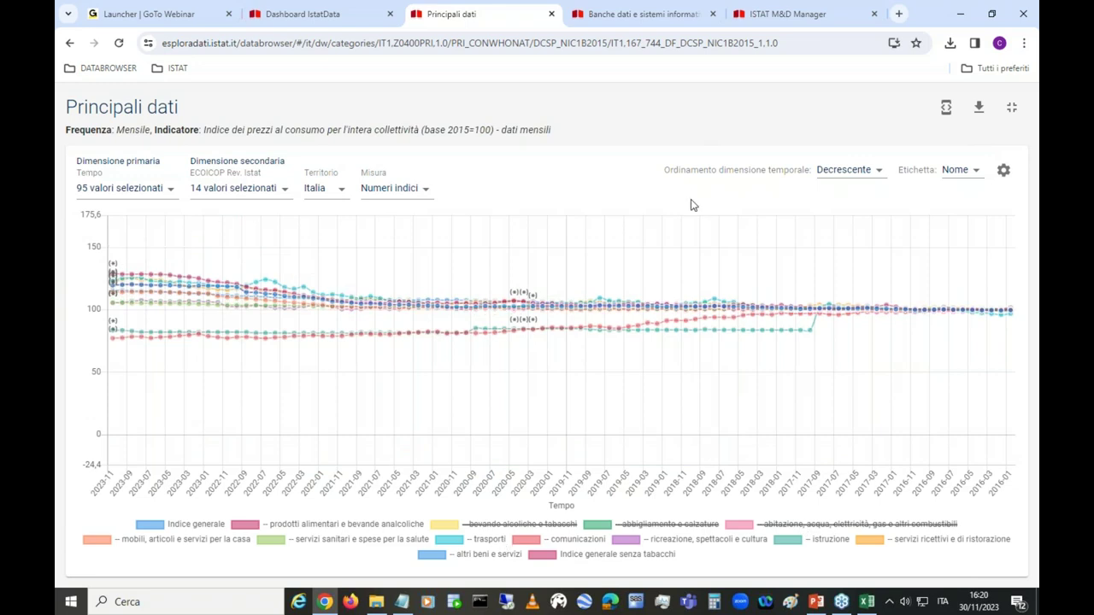
# Set the chart's time dimension order to Crescente, inspect the plotted lines and leave the full-screen view
pyautogui.click(846, 169)
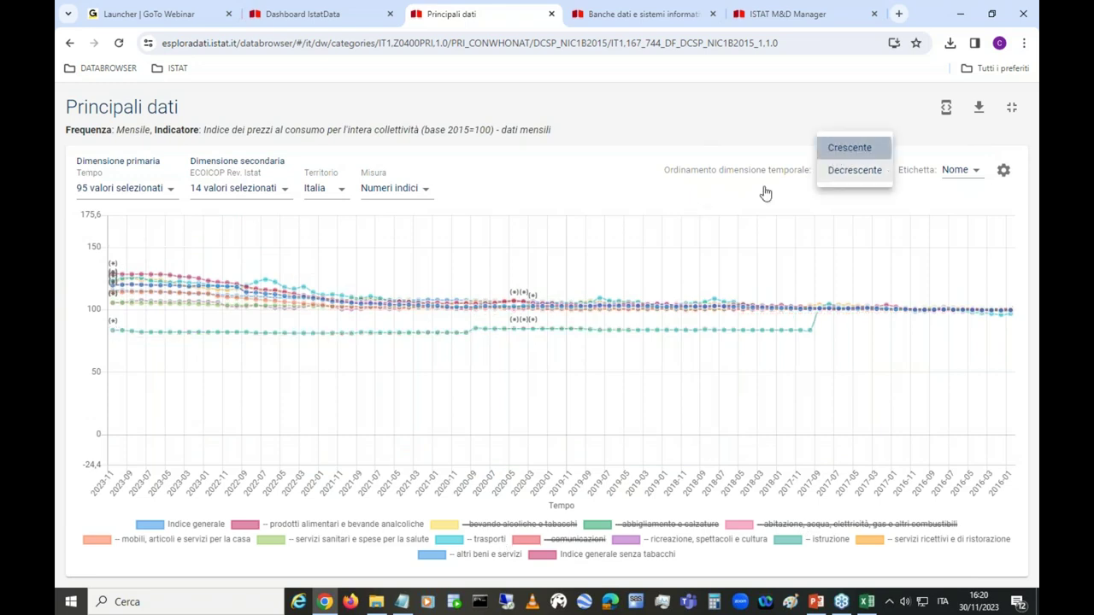
pyautogui.press('Return')
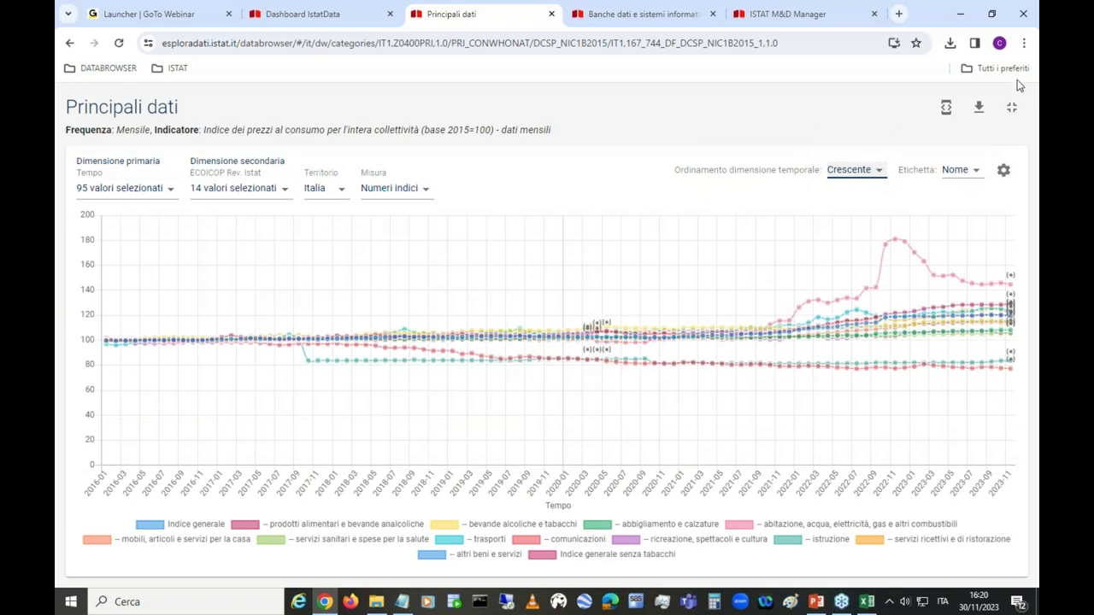
pyautogui.moveTo(770, 299); pyautogui.dragTo(770, 349)
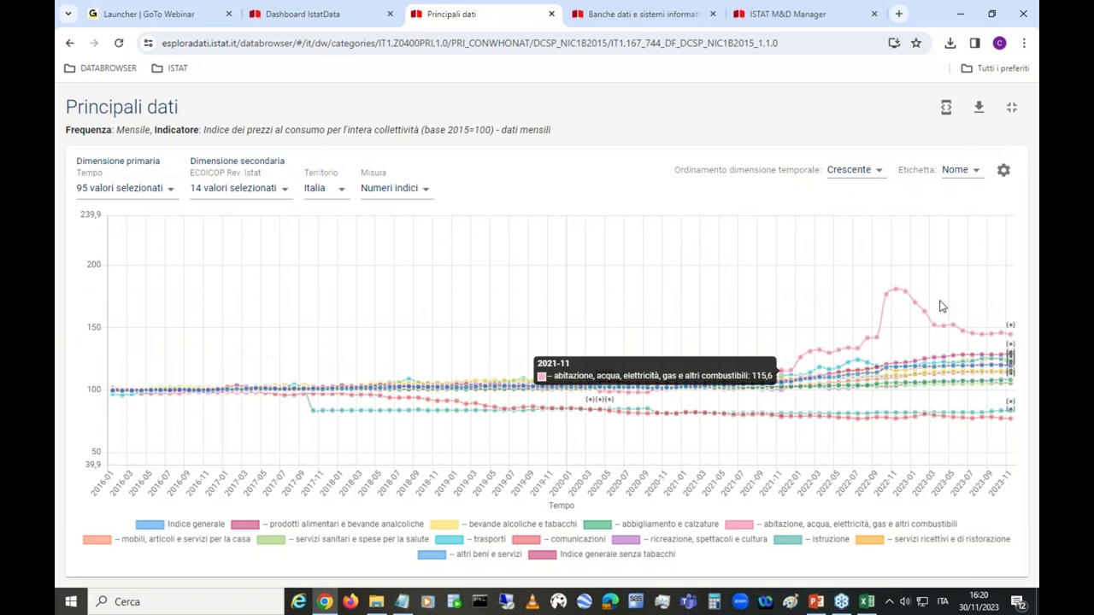
pyautogui.click(1011, 110)
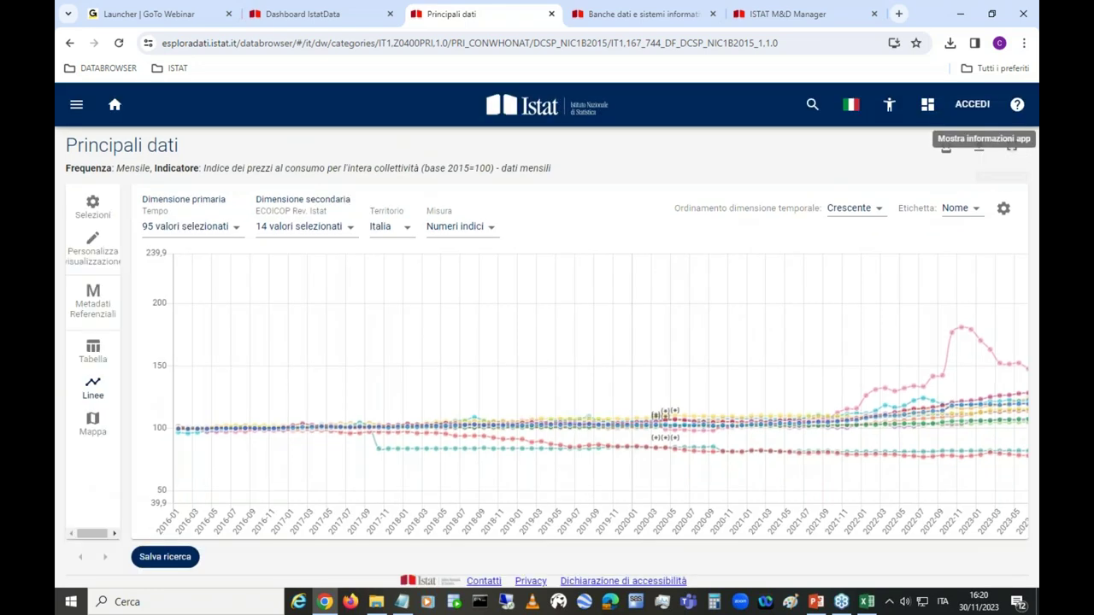
pyautogui.moveTo(328, 377)
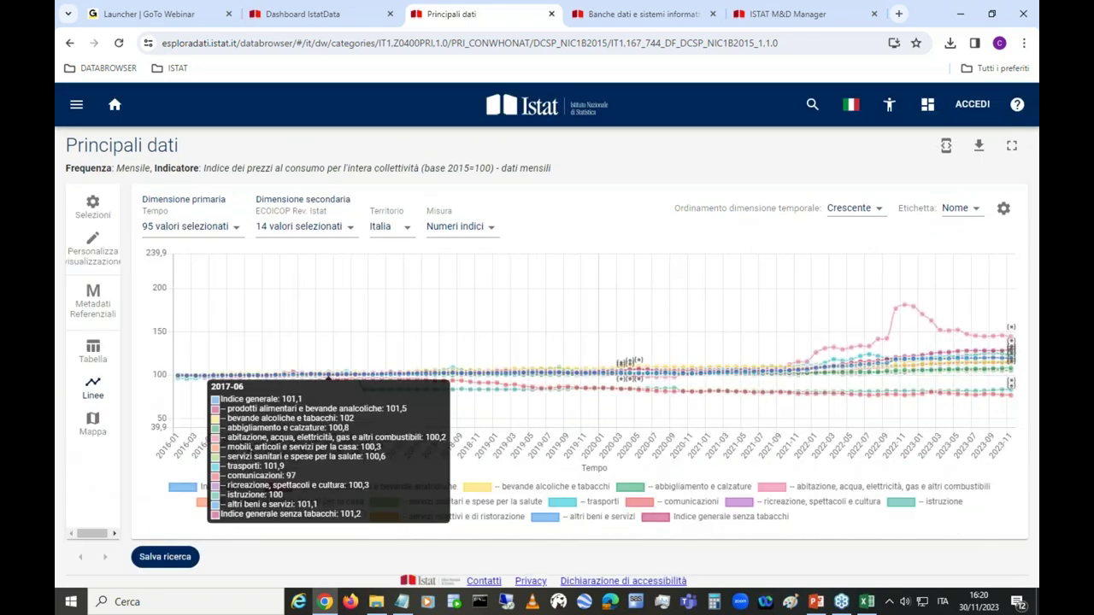
# Show the data as a Mappa for the period 2023-10 with the detail level set to Regioni
pyautogui.click(93, 420)
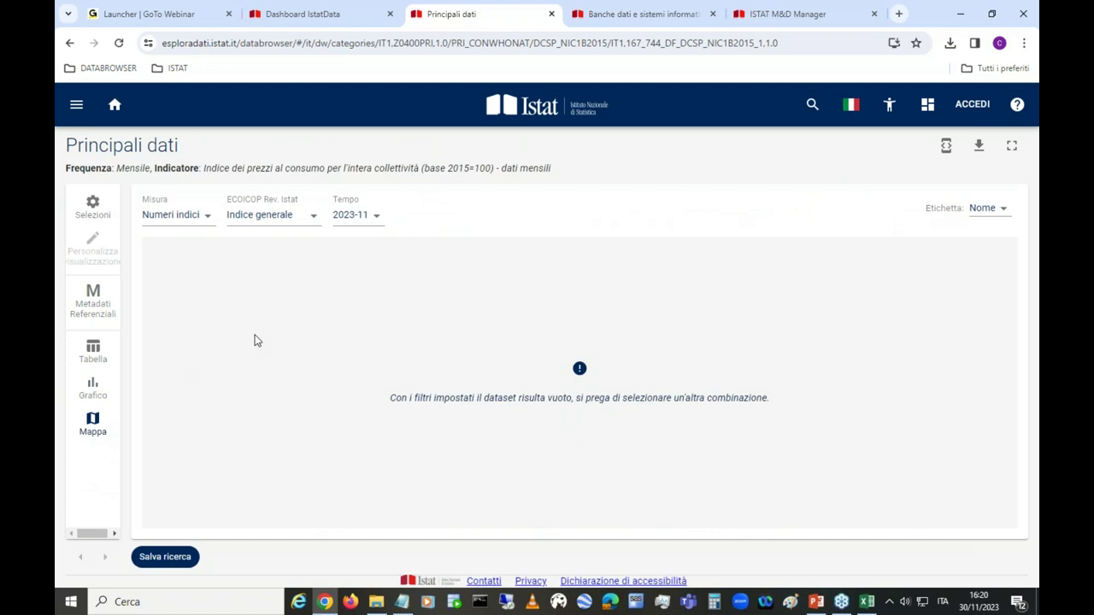
pyautogui.click(371, 219)
pyautogui.click(530, 277)
pyautogui.click(195, 269)
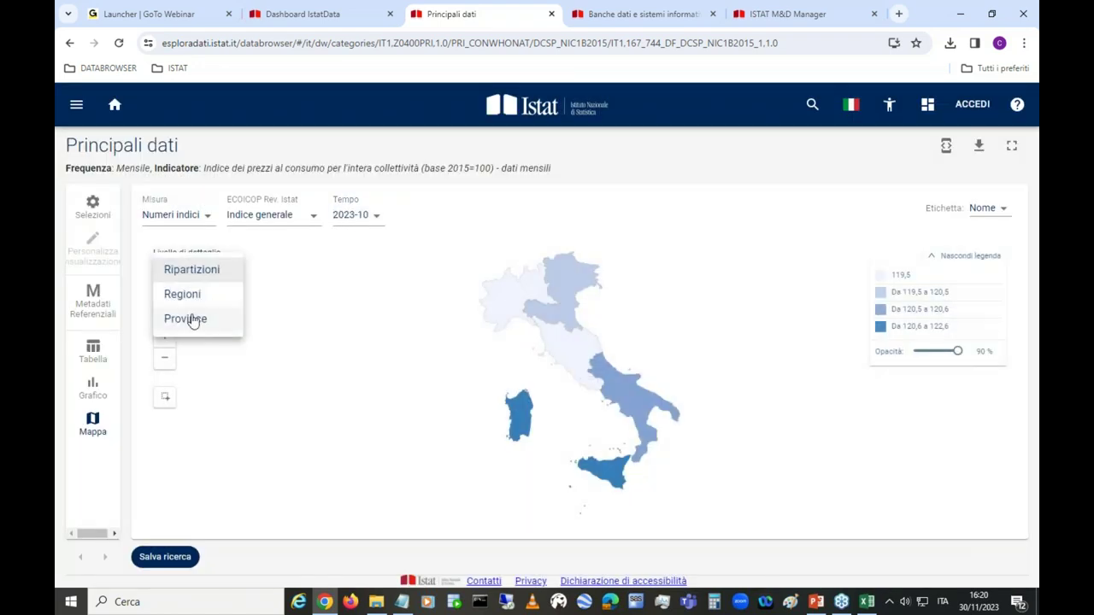
pyautogui.click(183, 294)
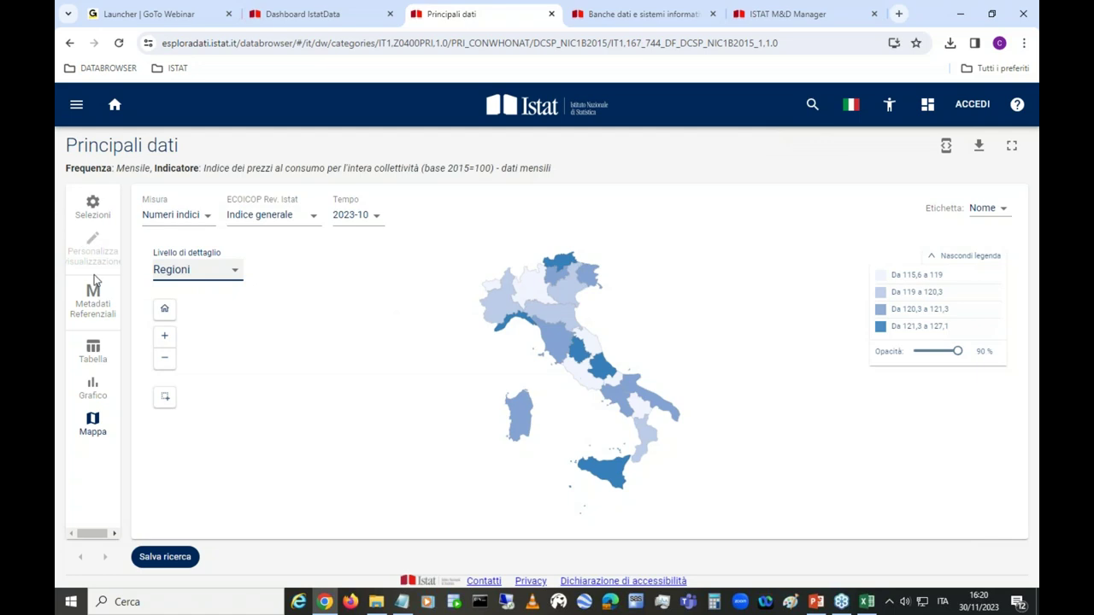
# Return to the Linee chart of Principali dati and save the search
pyautogui.click(98, 394)
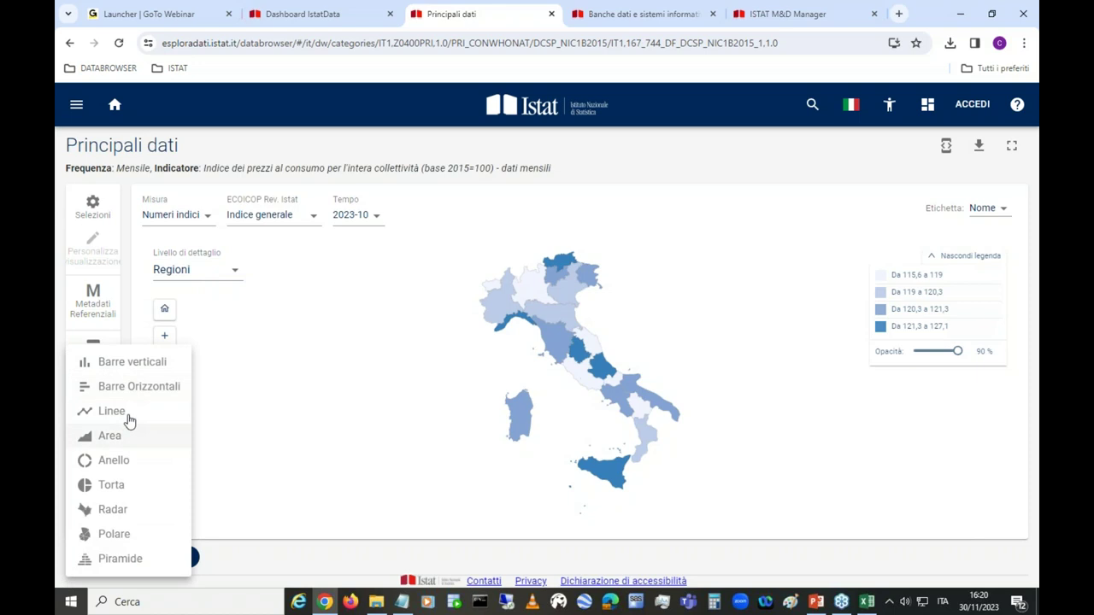
pyautogui.click(133, 412)
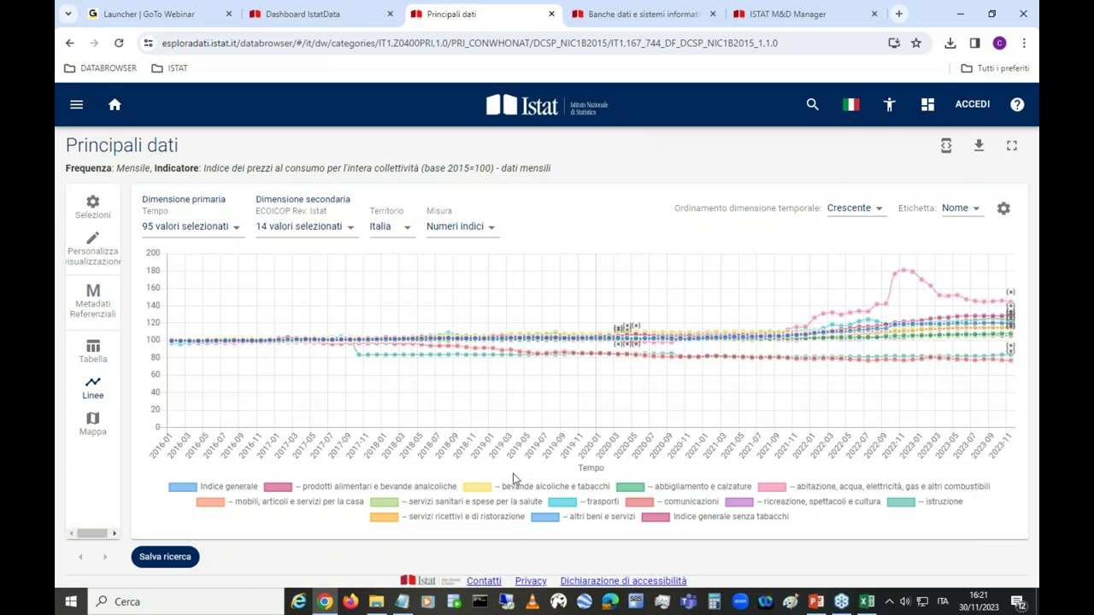
pyautogui.click(165, 561)
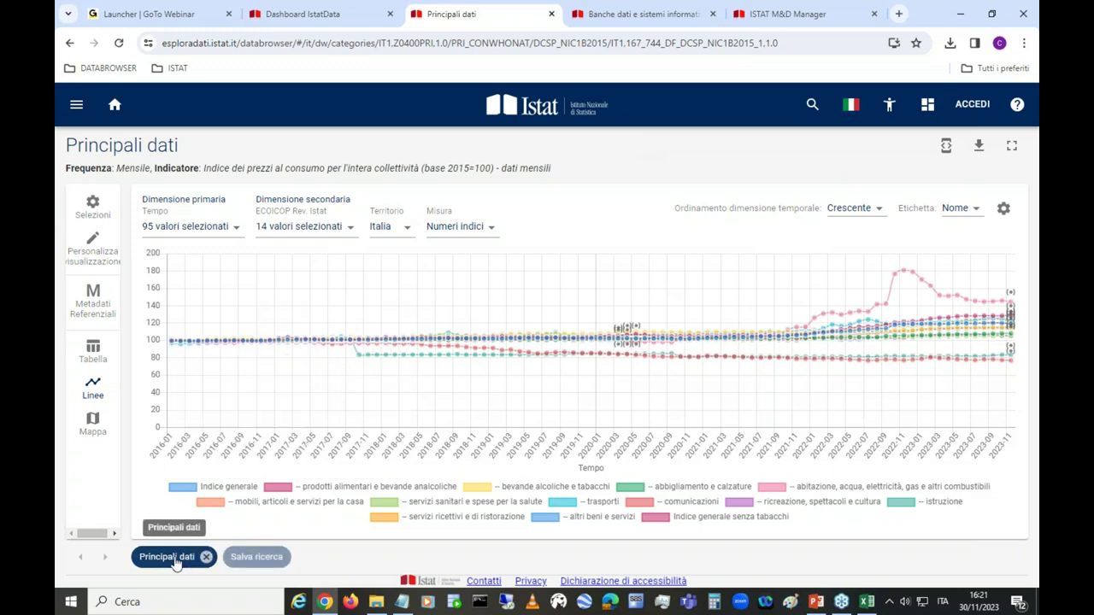
# From the data categories, open Sequenza dei conti under Conti e aggregati economici nazionali annuali and save that search as well
pyautogui.click(521, 117)
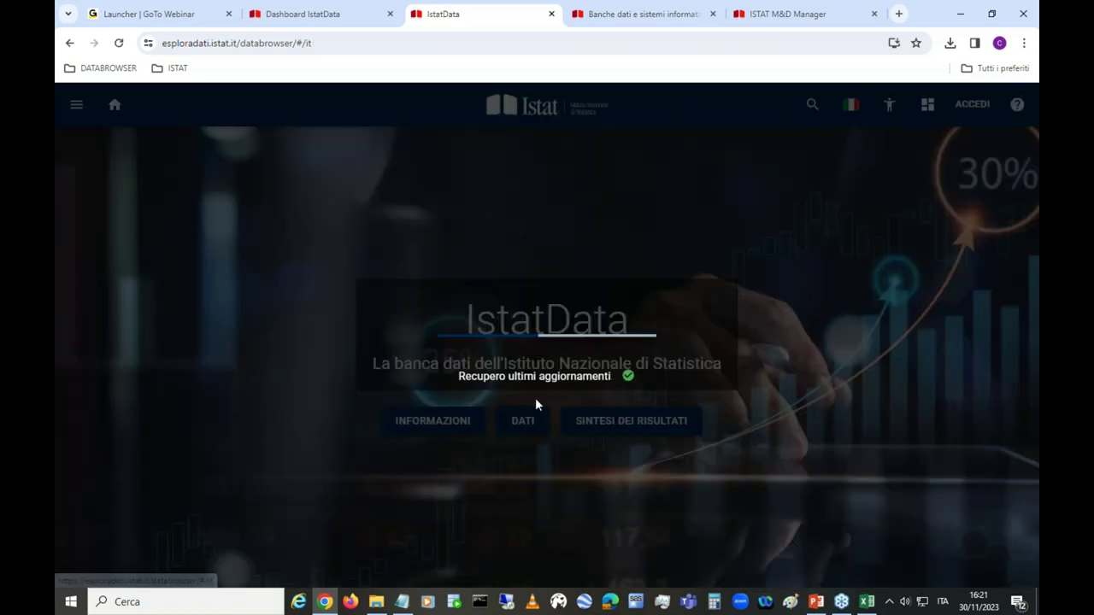
pyautogui.click(523, 423)
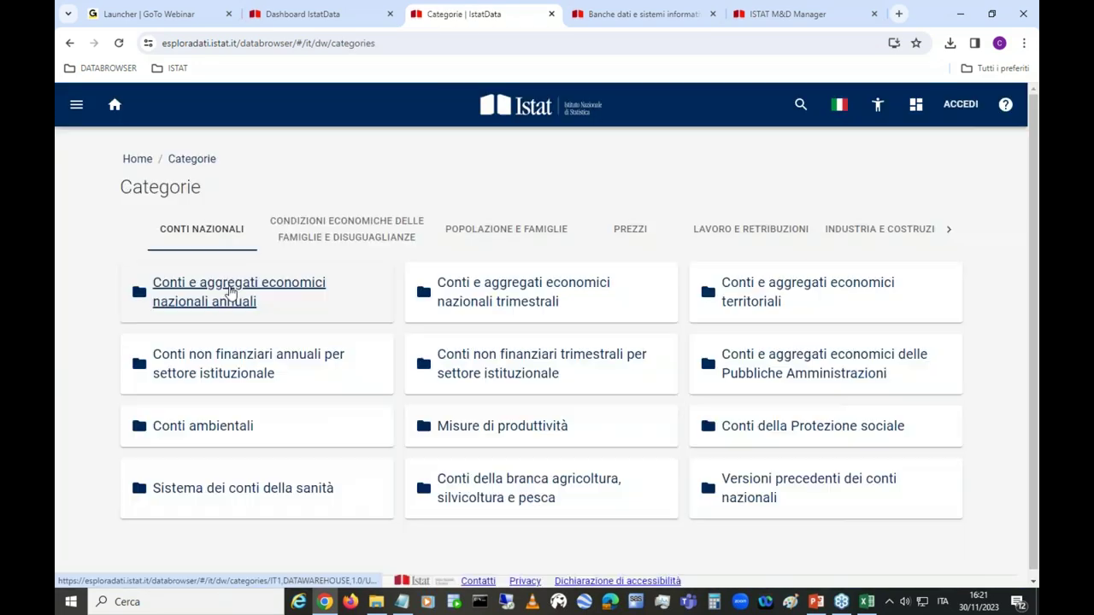
pyautogui.click(214, 289)
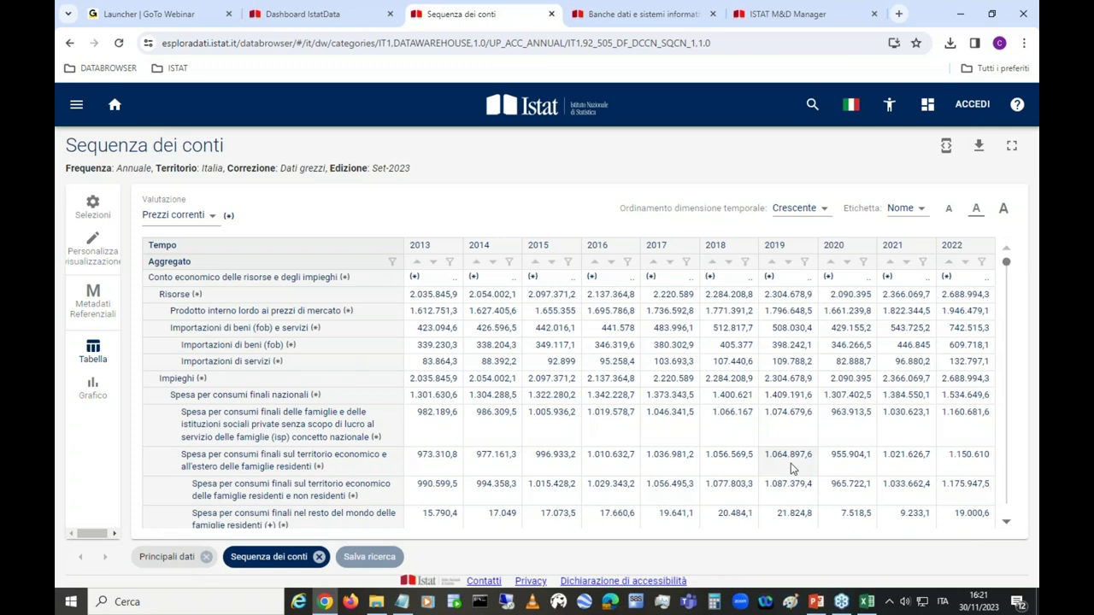
# Return to the IstatData home page, open the Sintesi dei risultati dashboards and reduce the page zoom to 90%
pyautogui.click(542, 118)
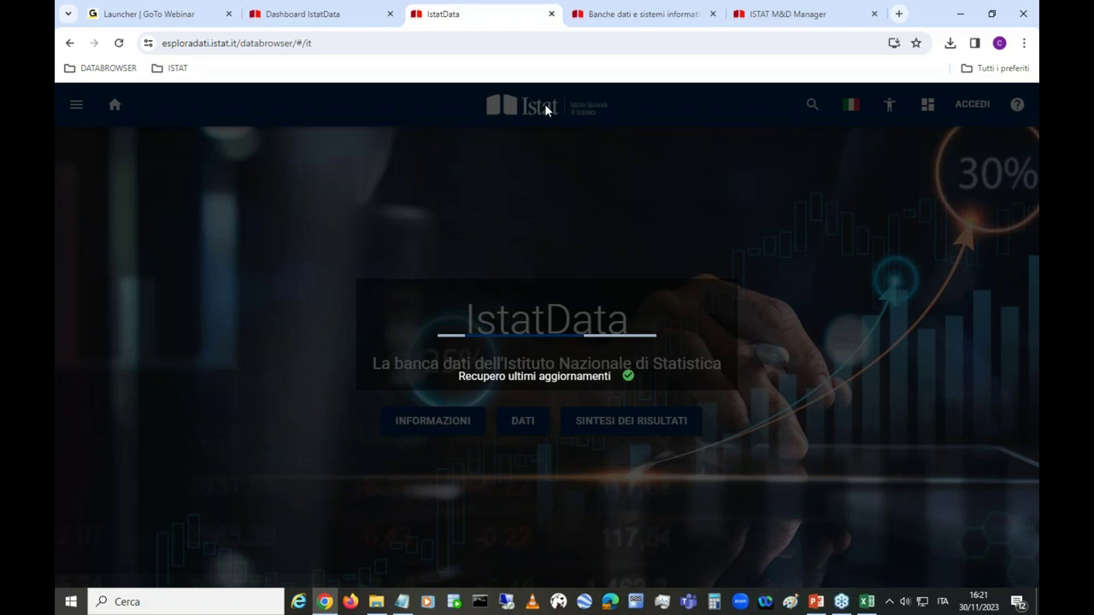
pyautogui.click(323, 15)
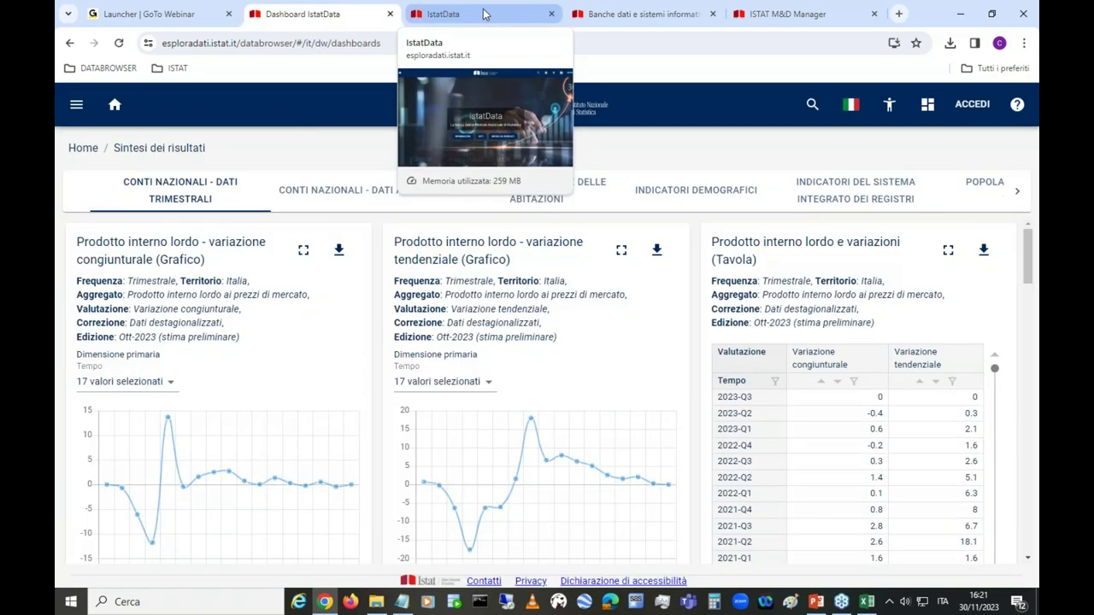
pyautogui.click(484, 16)
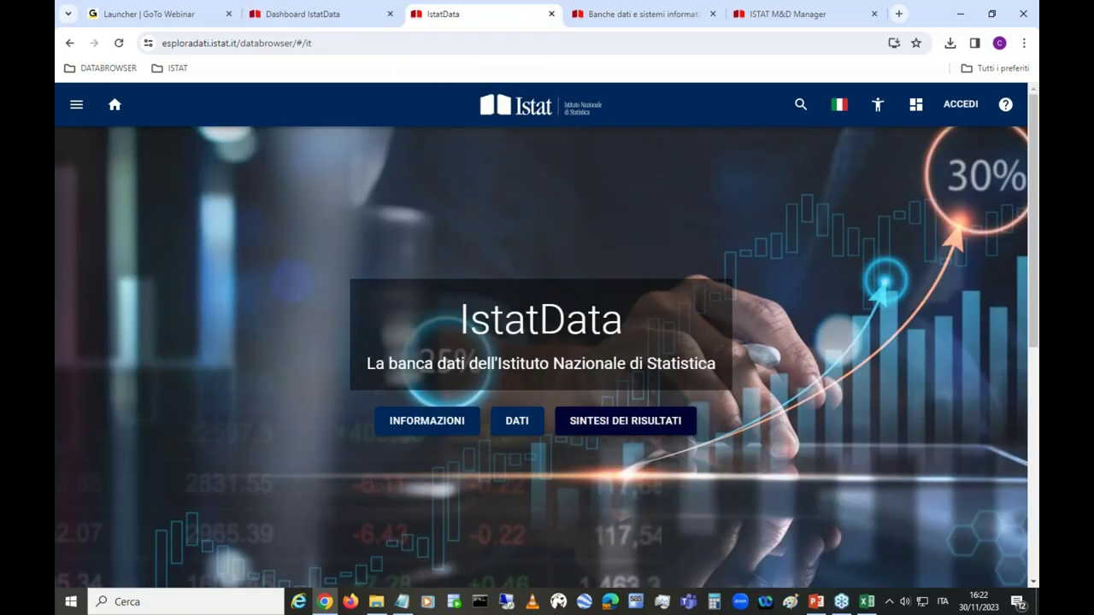
pyautogui.click(626, 420)
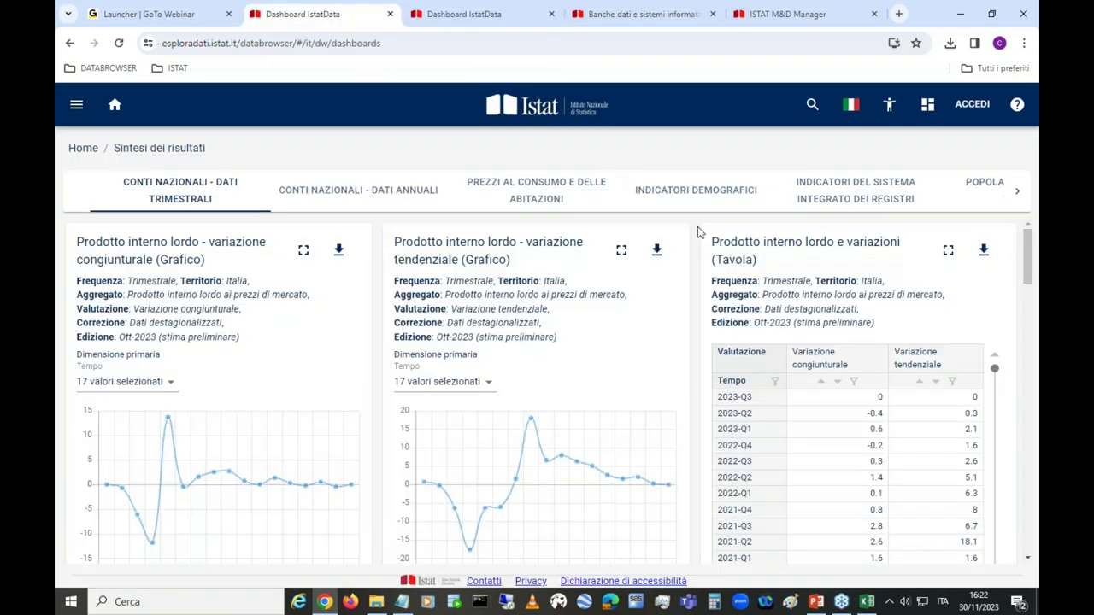
pyautogui.hotkey('ctrl', '-')
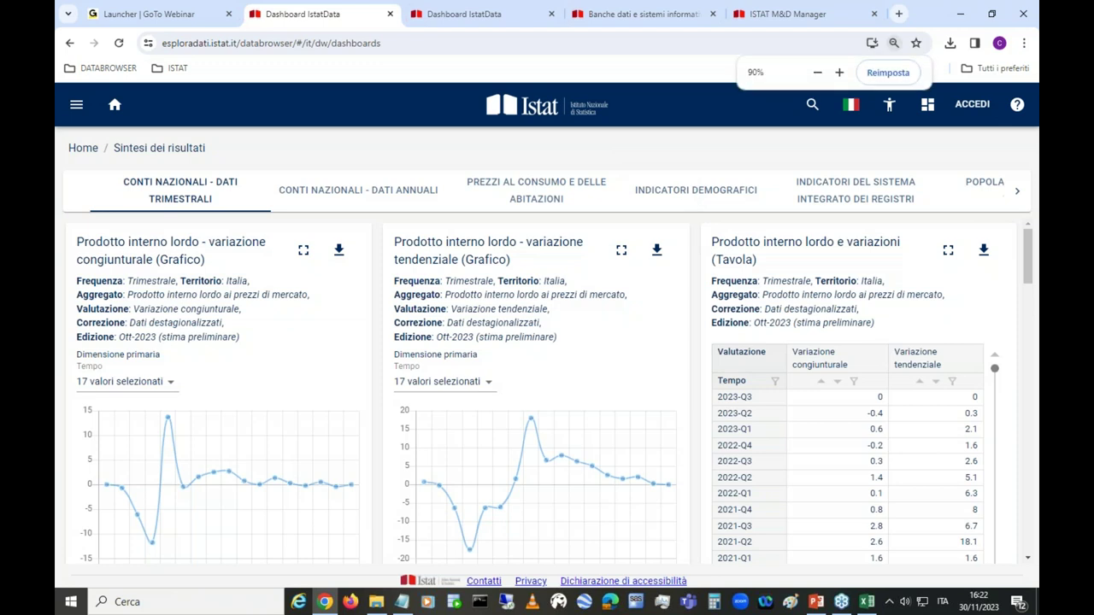
# Enlarge the Prodotto interno lordo - variazione congiunturale chart, select all its Tempo values, and return to the dashboard
pyautogui.hotkey('ctrl', '-')
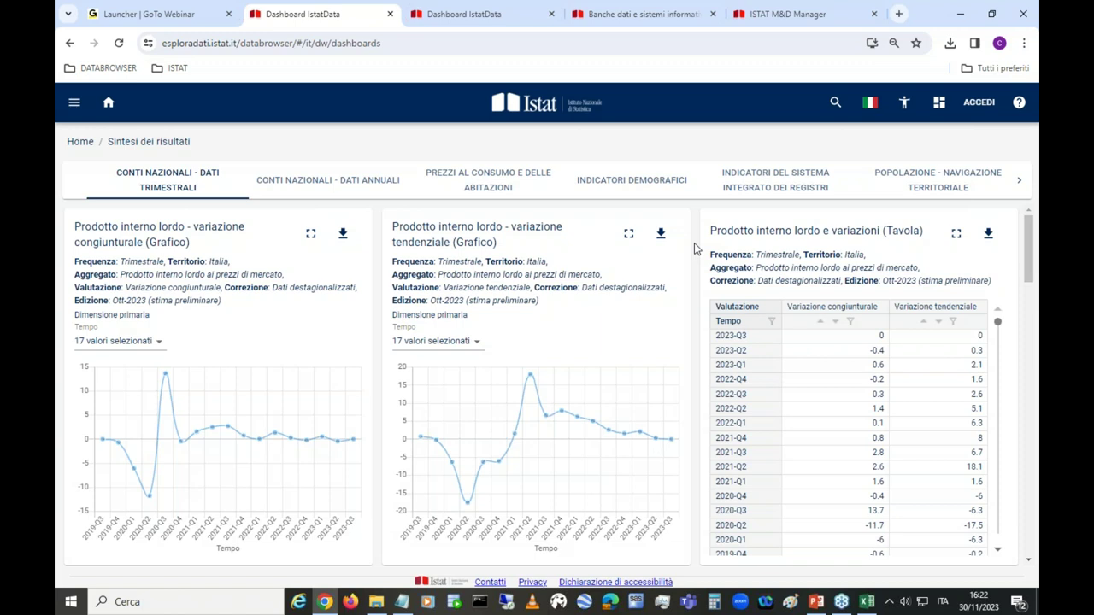
pyautogui.click(311, 237)
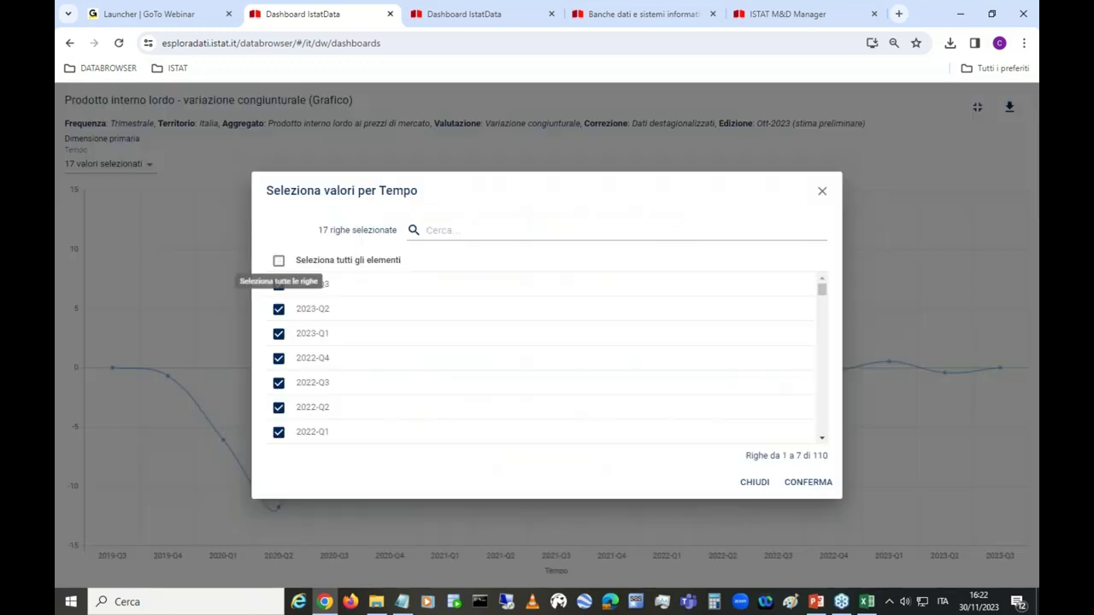
pyautogui.click(279, 260)
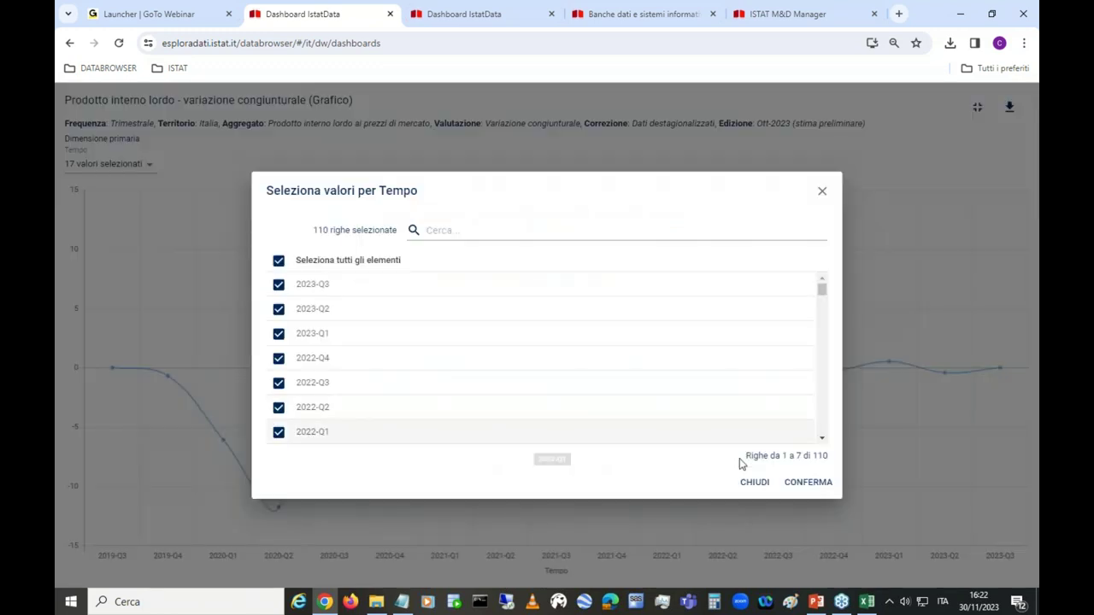
pyautogui.click(824, 487)
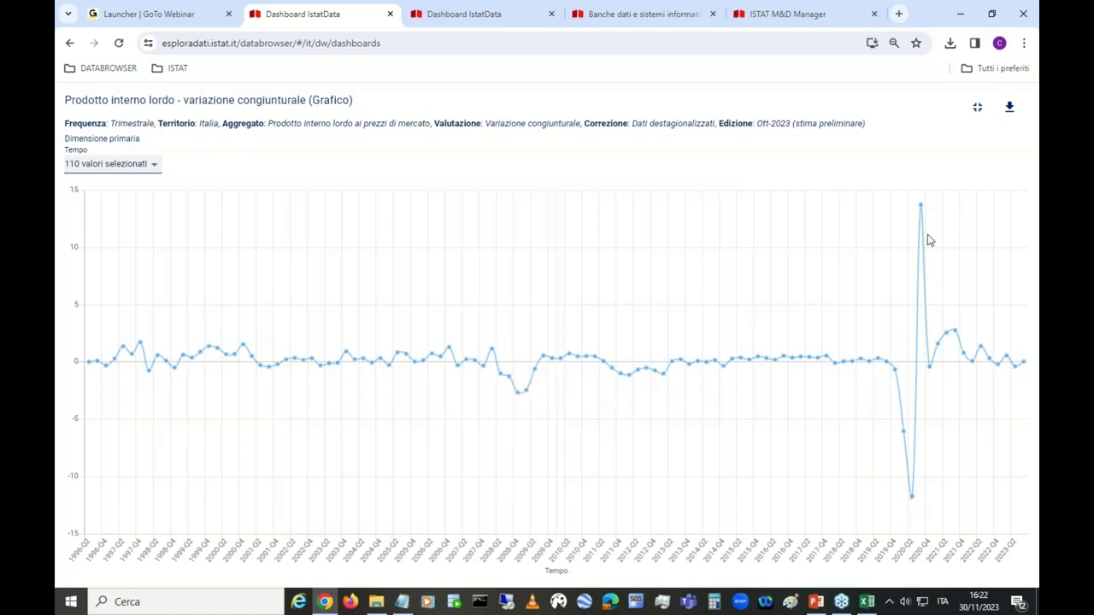
pyautogui.click(980, 110)
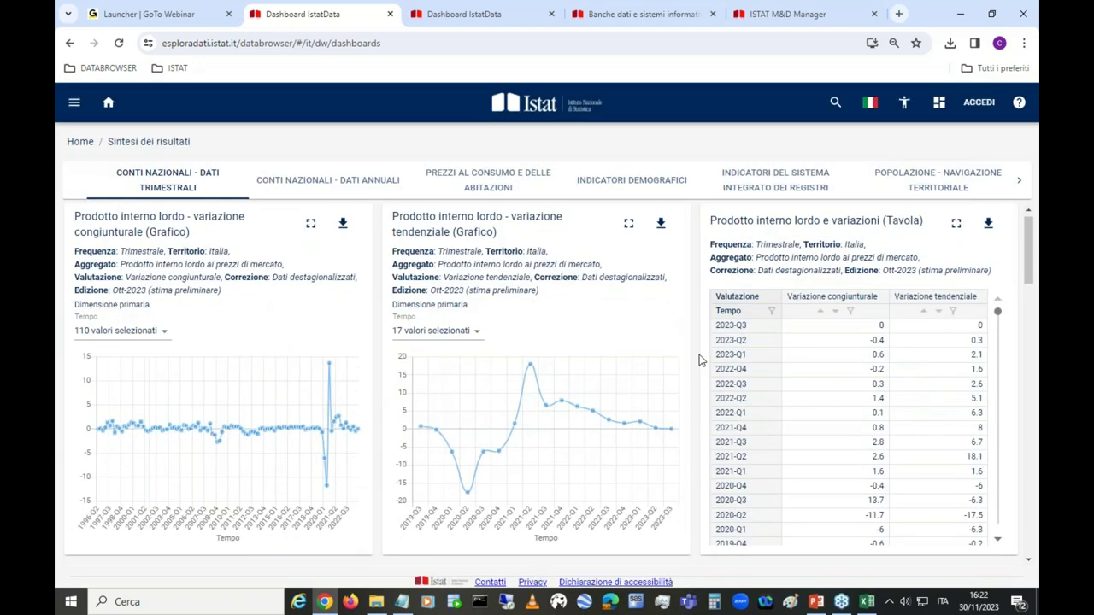
# Limit the Conto economico delle risorse e degli impieghi chart's Aggregato to Prodotto interno lordo ai prezzi di mercato, Importazioni di beni (fob) and Importazioni di servizi
pyautogui.scroll(-4, 700, 360)
pyautogui.click(214, 319)
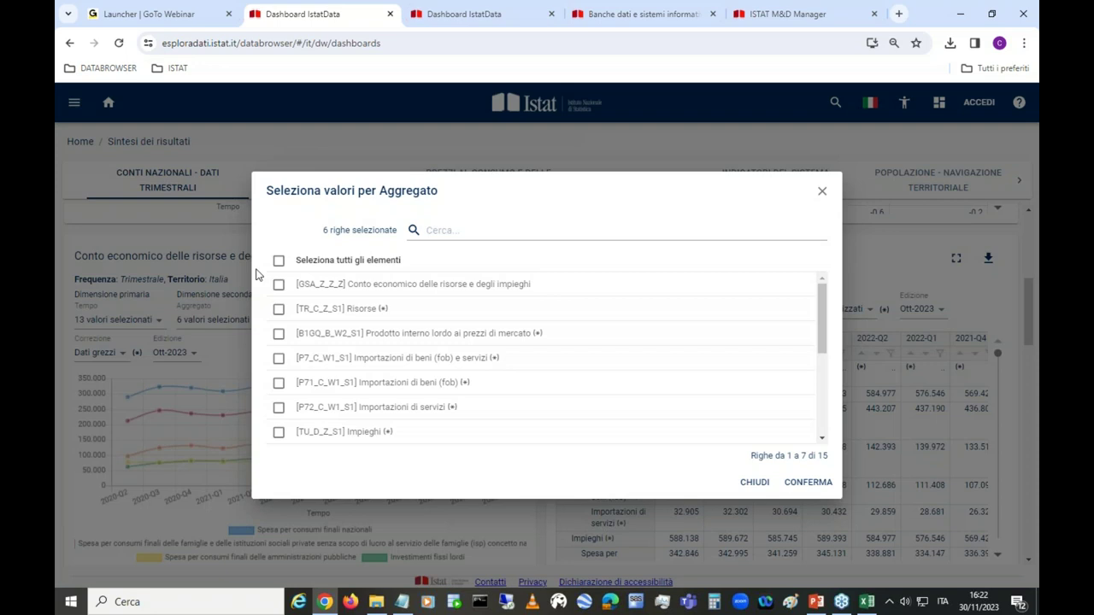
pyautogui.click(280, 265)
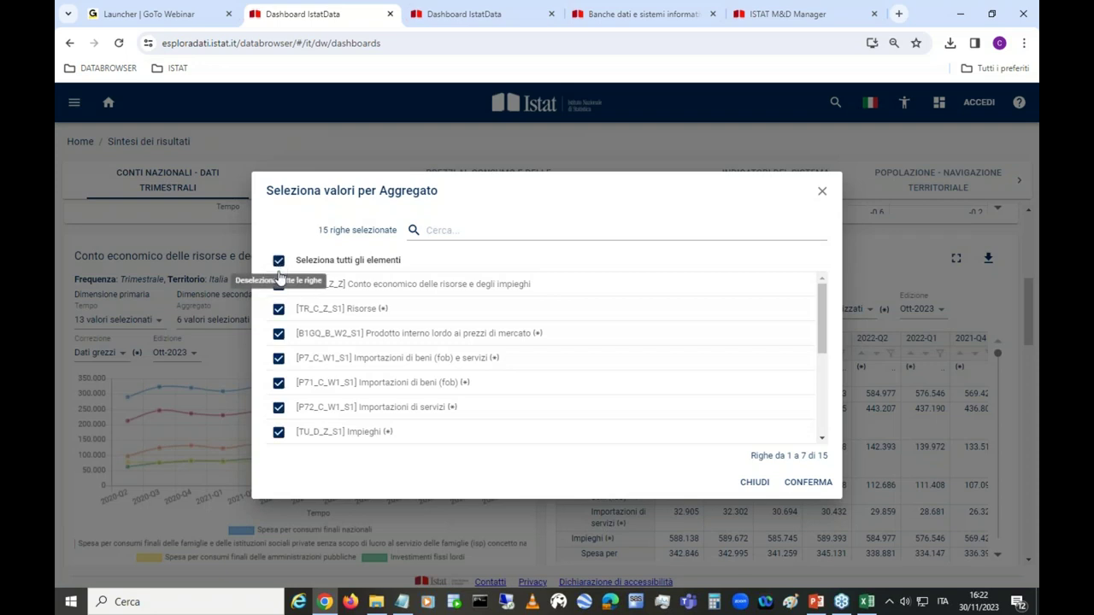
pyautogui.click(279, 261)
pyautogui.click(279, 334)
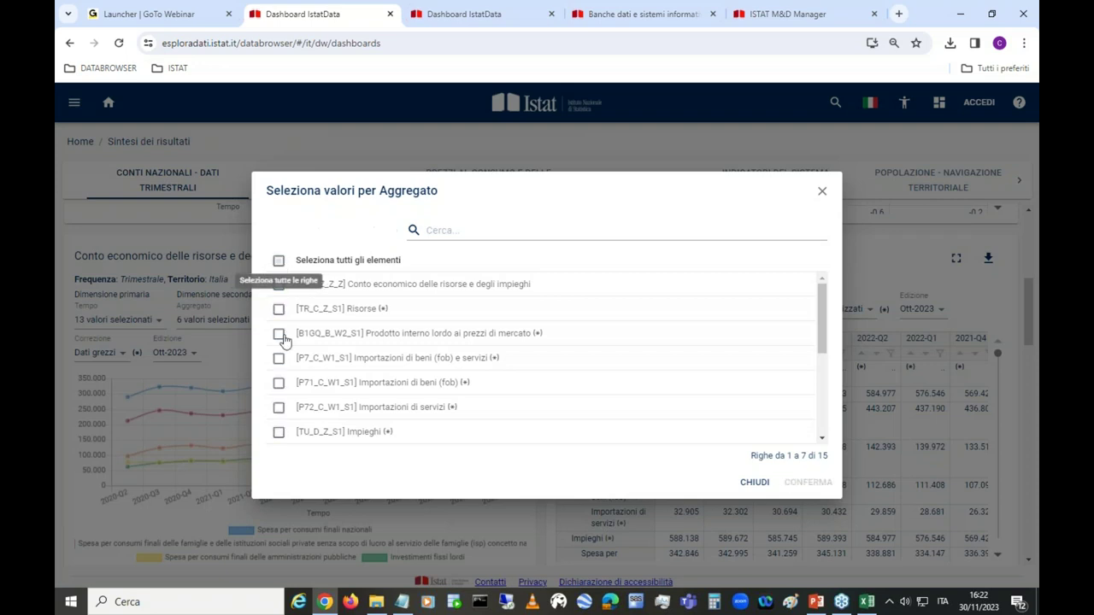
pyautogui.click(279, 382)
pyautogui.click(278, 407)
pyautogui.click(815, 485)
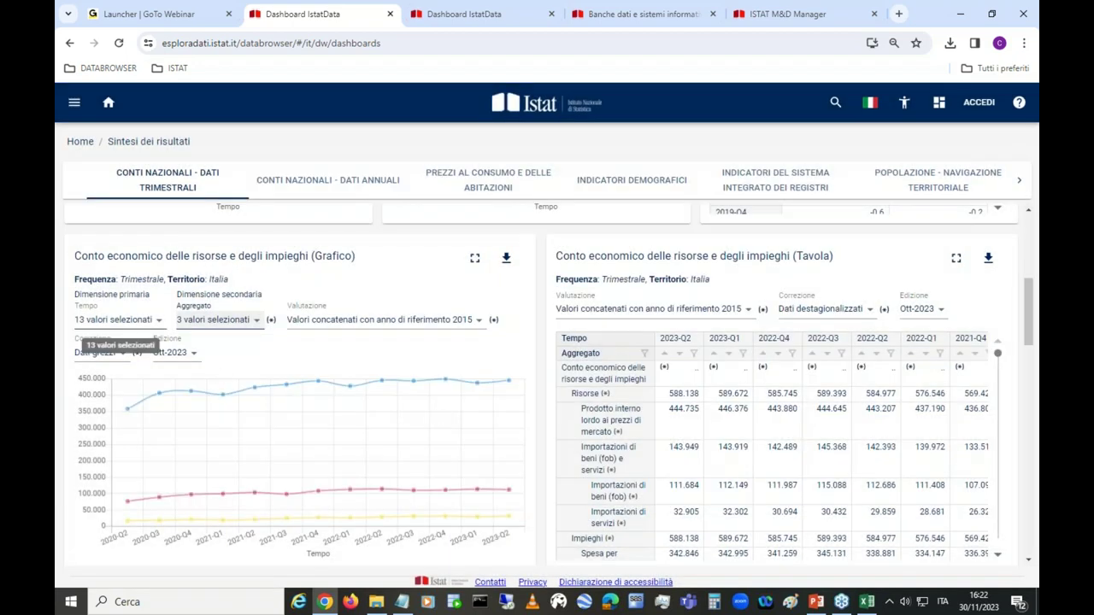
# Select all Tempo values for the Conto economico delle risorse e degli impieghi chart
pyautogui.click(115, 319)
pyautogui.click(279, 260)
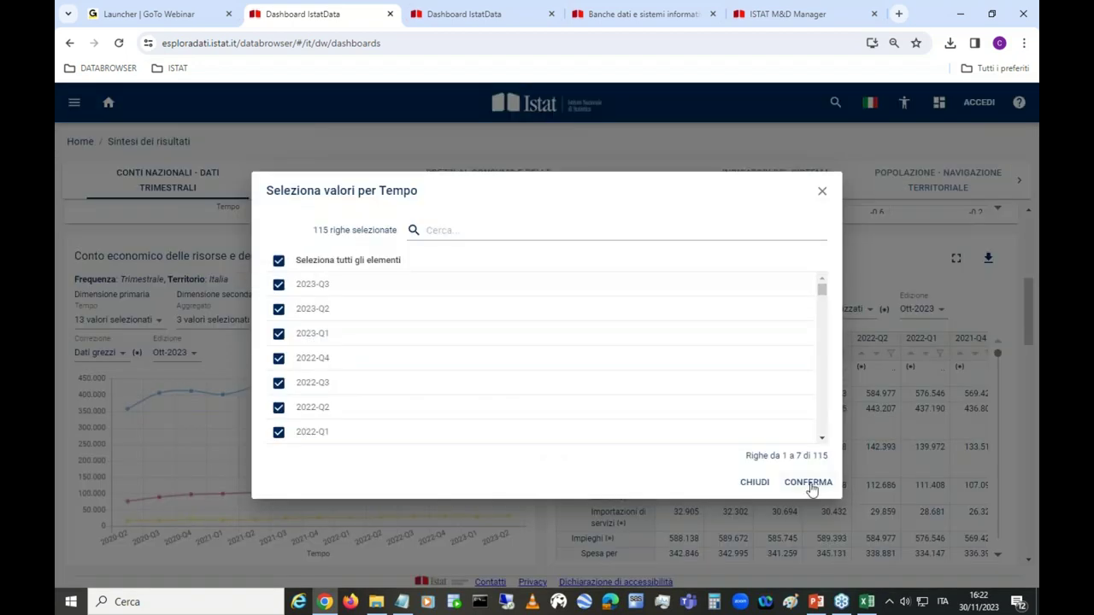
pyautogui.click(811, 487)
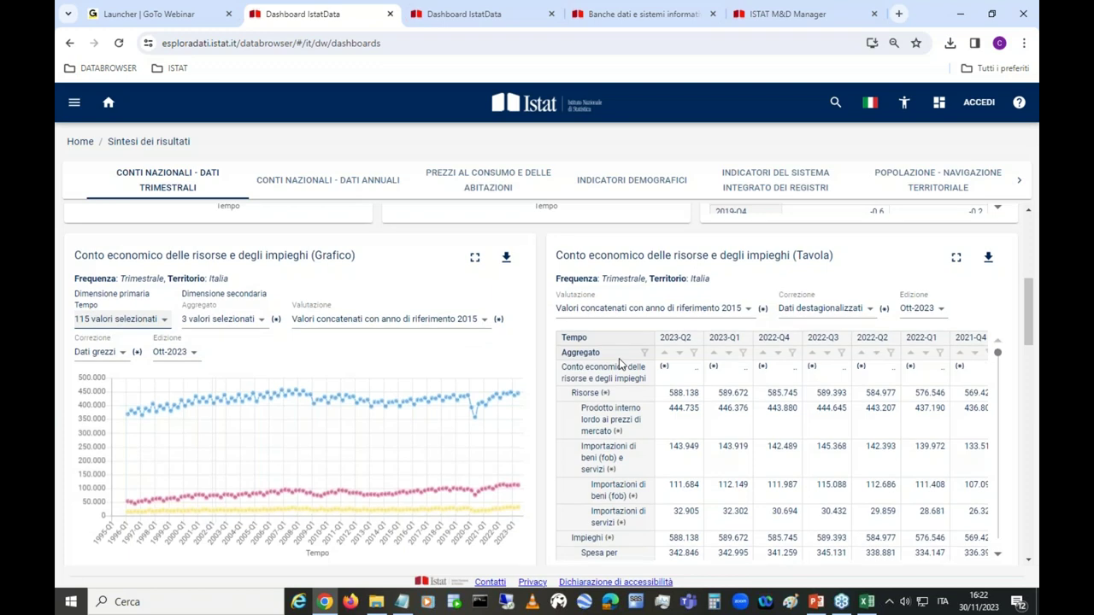
# Open the Prezzi al consumo e delle abitazioni dashboard, restrict the NIC chart's ECOICOP values to [01111] Riso, and open its Tempo selection
pyautogui.scroll(-3, 622, 365)
pyautogui.scroll(5, 485, 190)
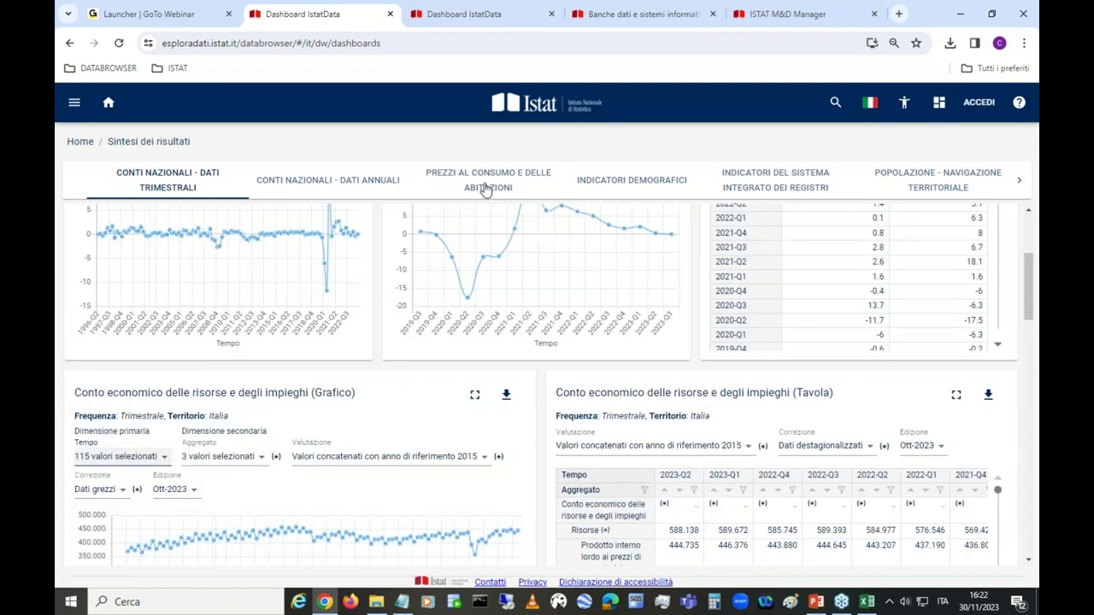
pyautogui.click(484, 190)
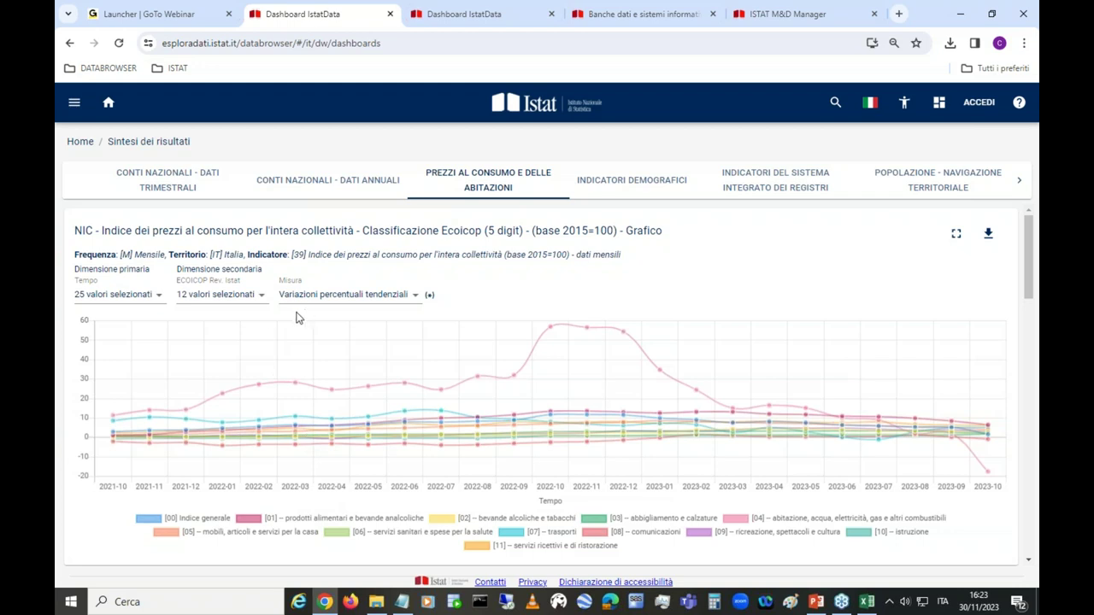
pyautogui.click(235, 295)
pyautogui.click(279, 260)
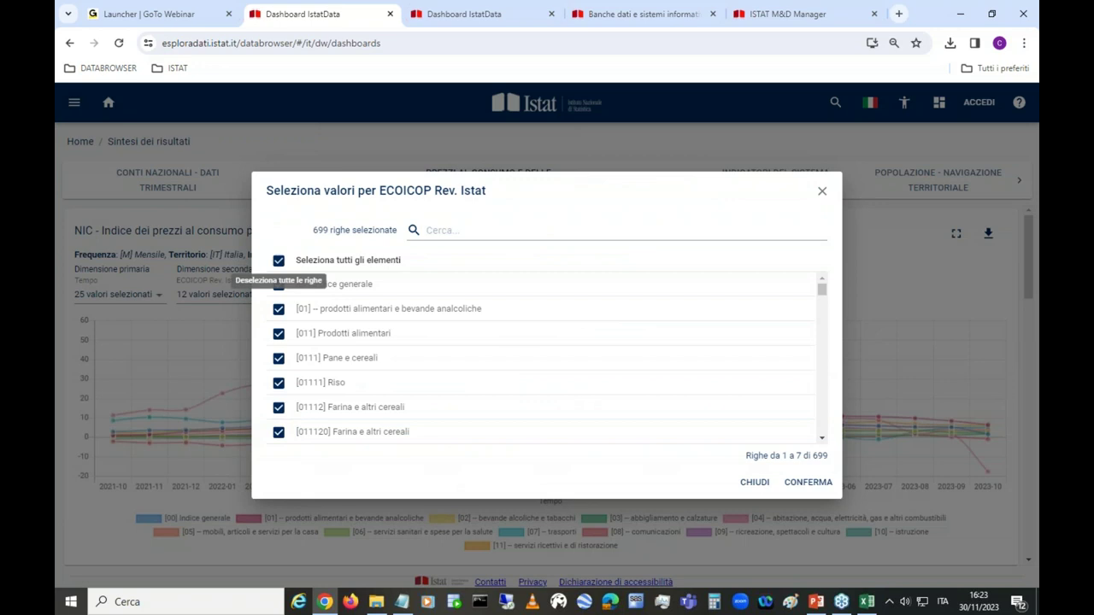
pyautogui.click(278, 260)
pyautogui.click(469, 230)
pyautogui.write('riso')
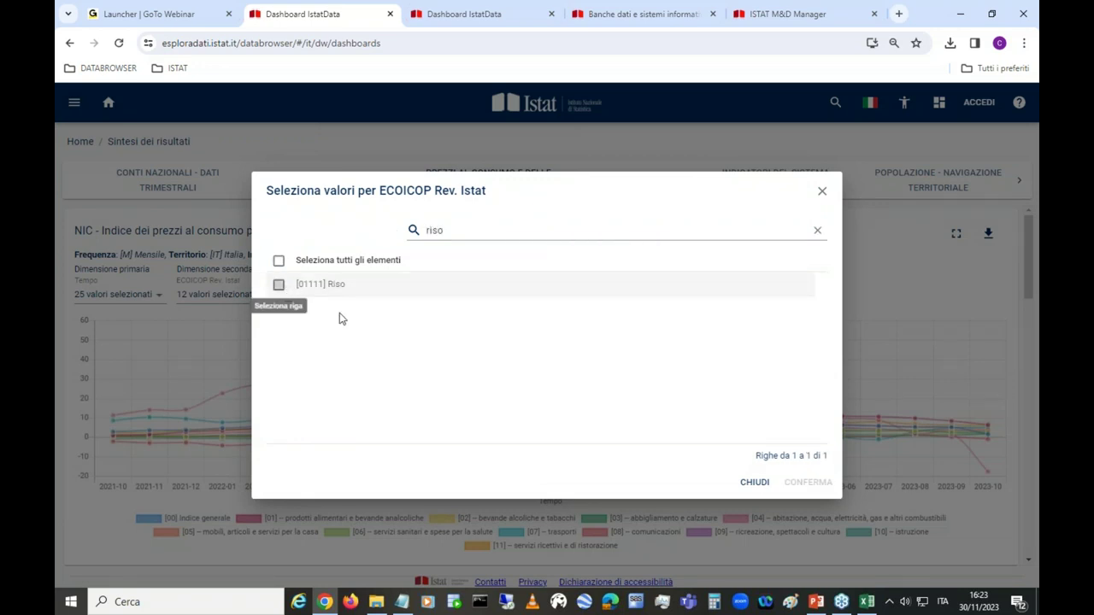
pyautogui.click(279, 284)
pyautogui.click(806, 482)
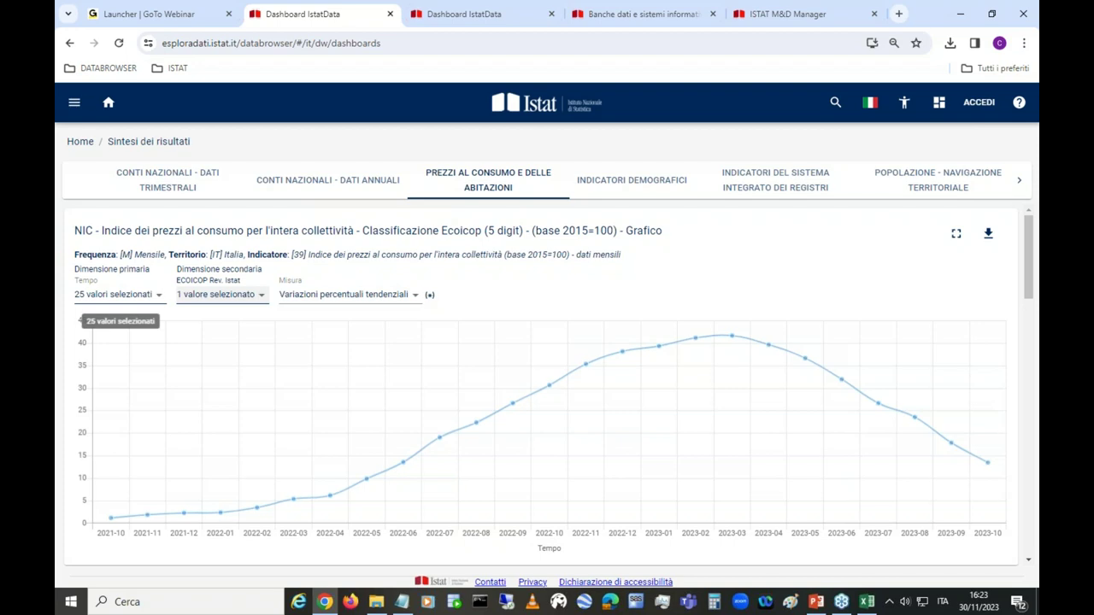
pyautogui.click(158, 295)
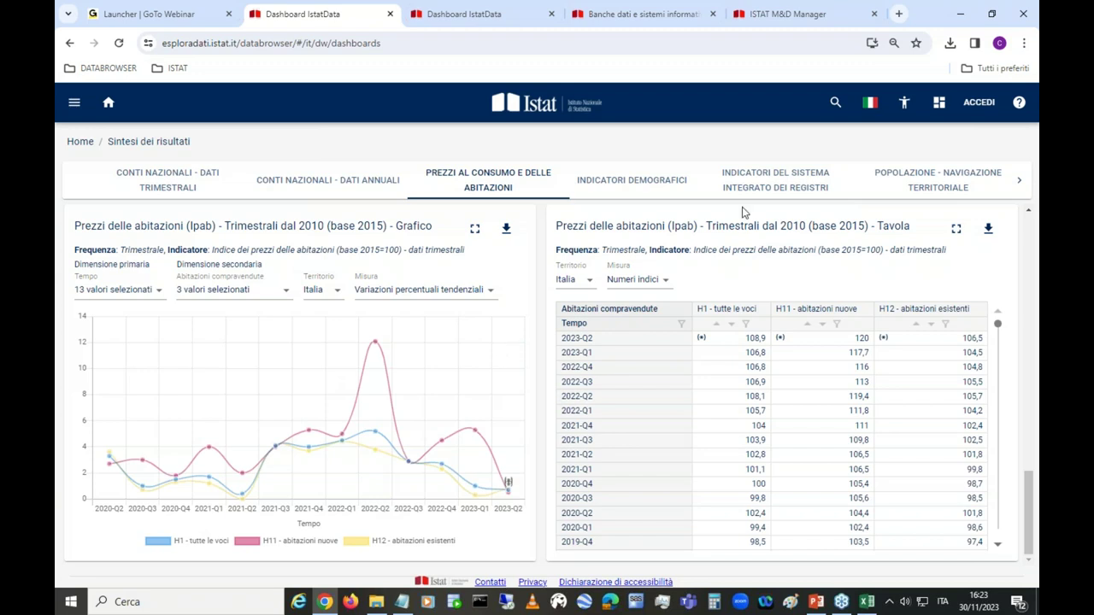
# Open the Popolazione - Navigazione territoriale dashboard and filter its data to the comune of Crispiano in Taranto, Puglia
pyautogui.click(904, 189)
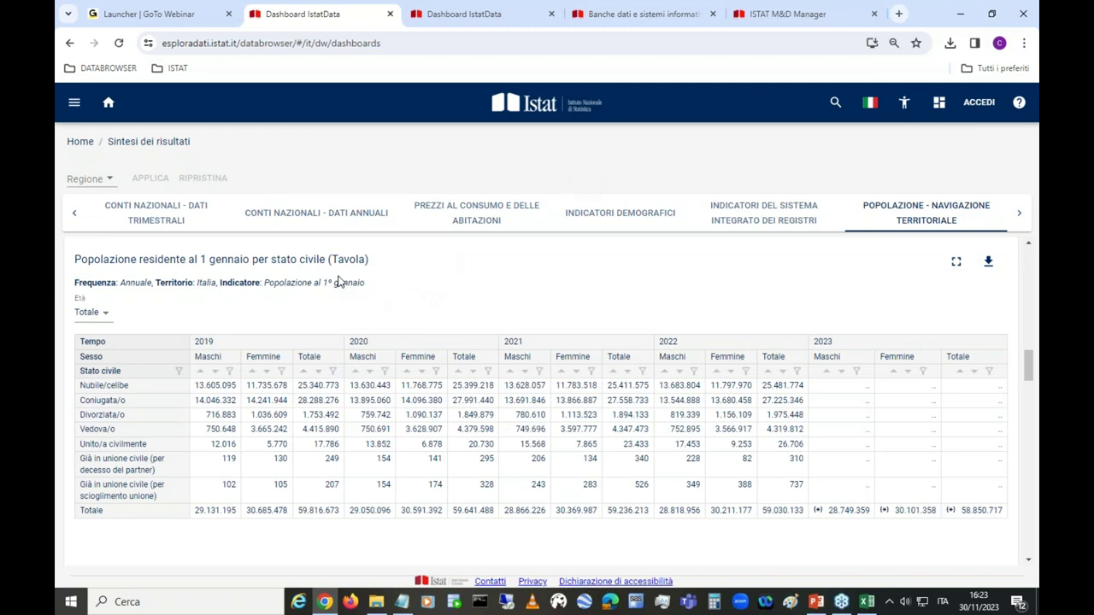
pyautogui.scroll(-1, 339, 283)
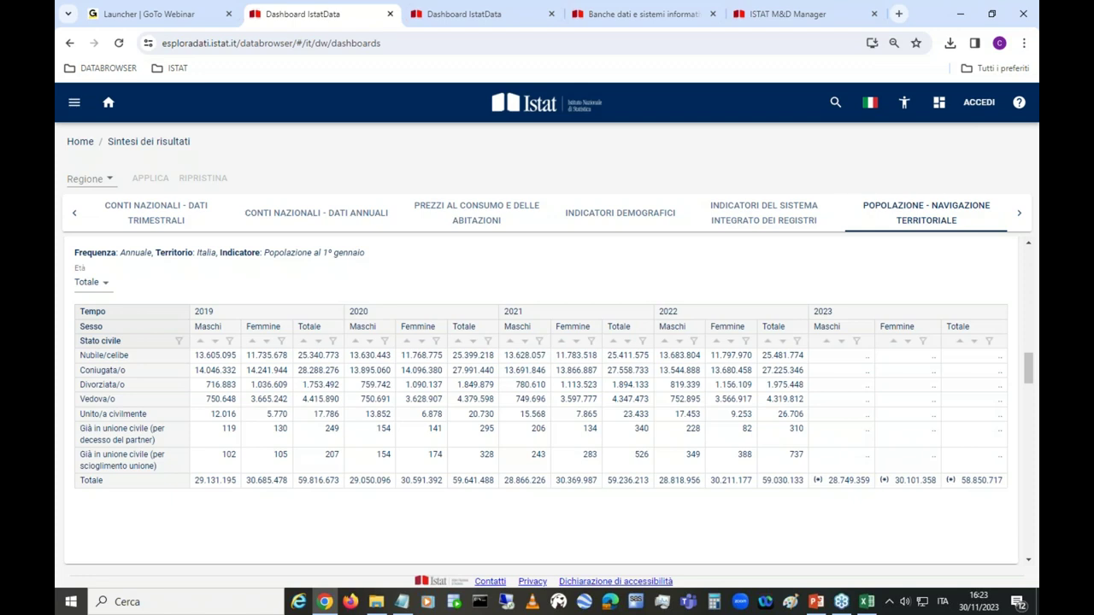
pyautogui.scroll(-1, 550, 400)
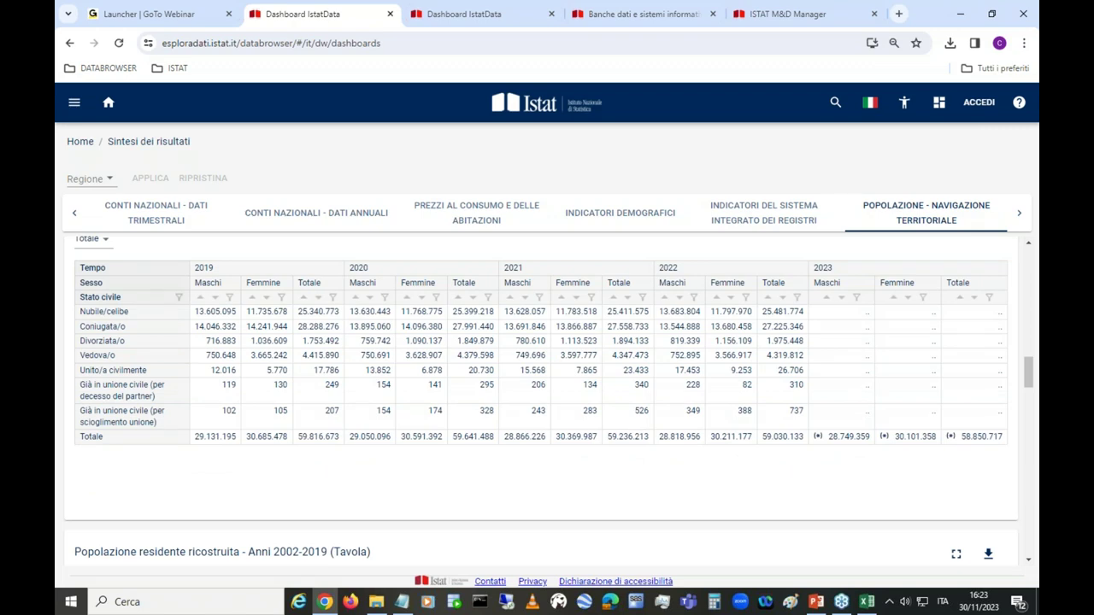
pyautogui.scroll(-3, 541, 402)
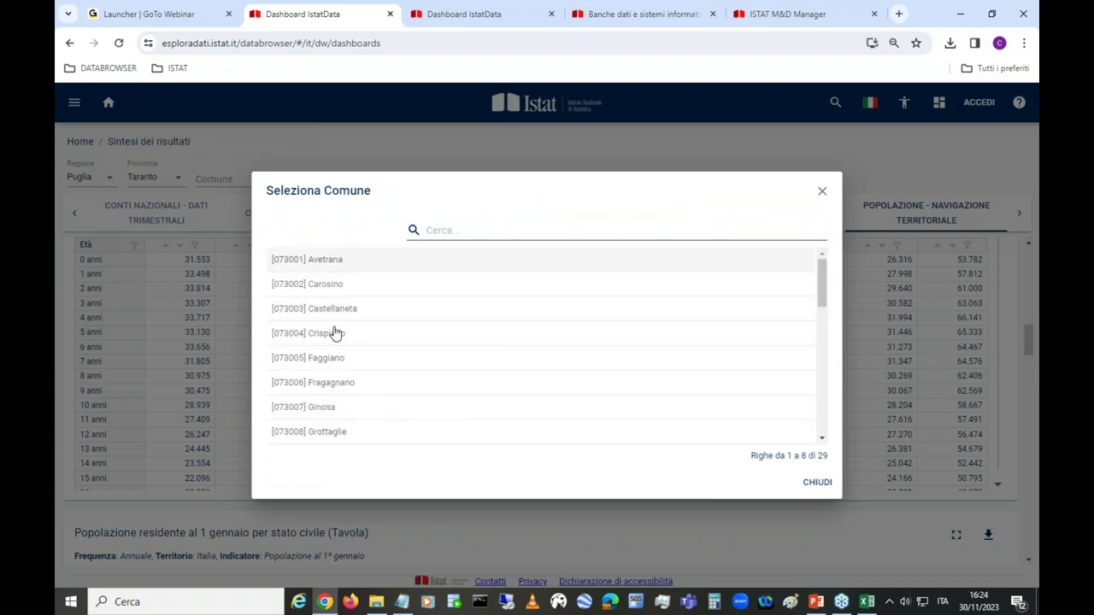
pyautogui.click(337, 332)
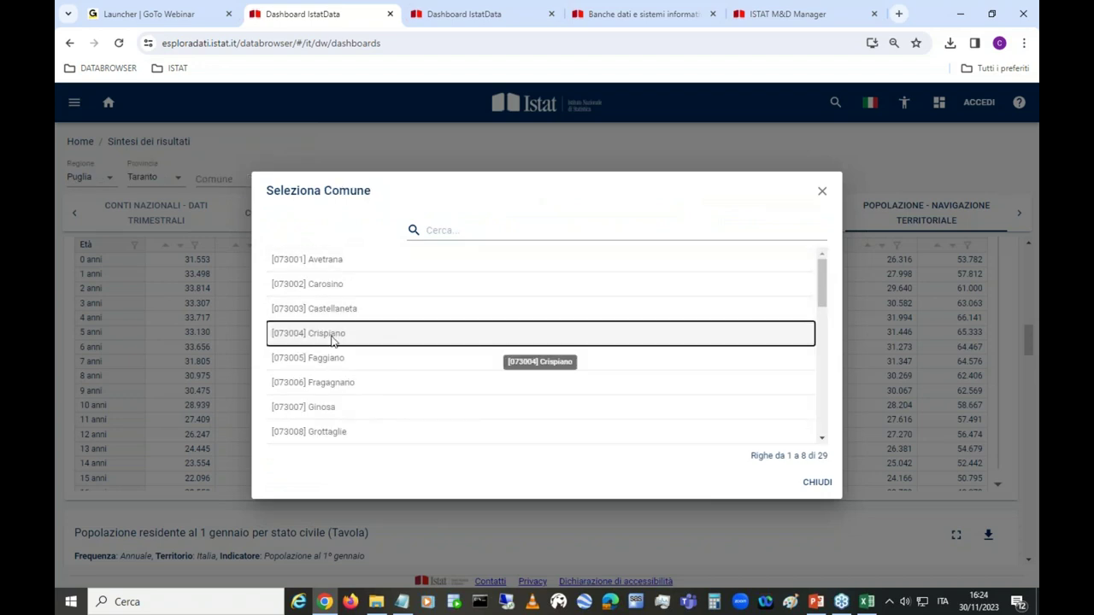
pyautogui.click(332, 337)
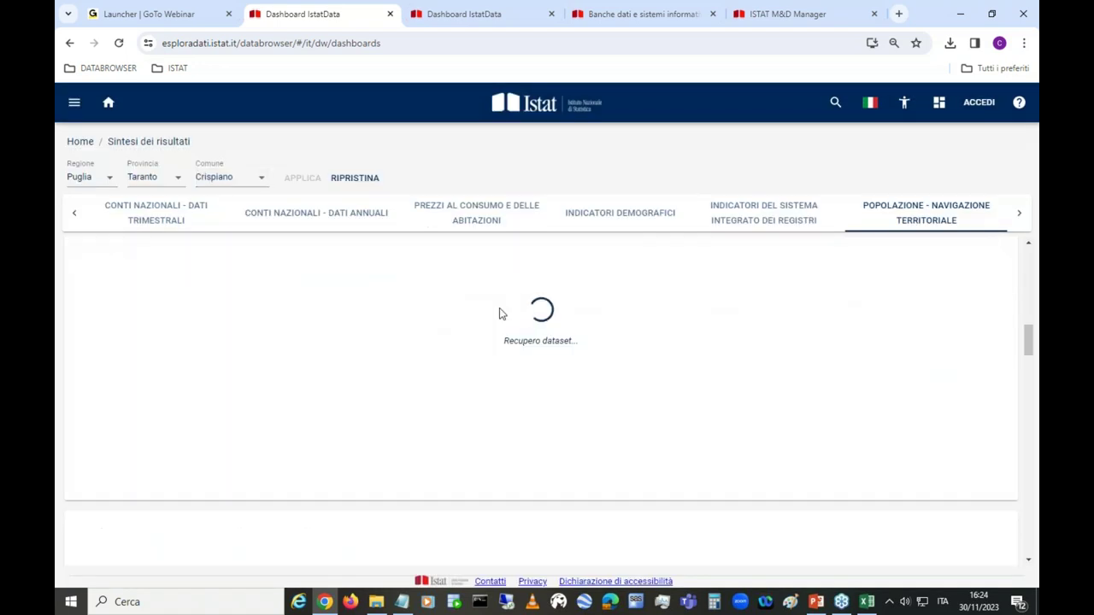